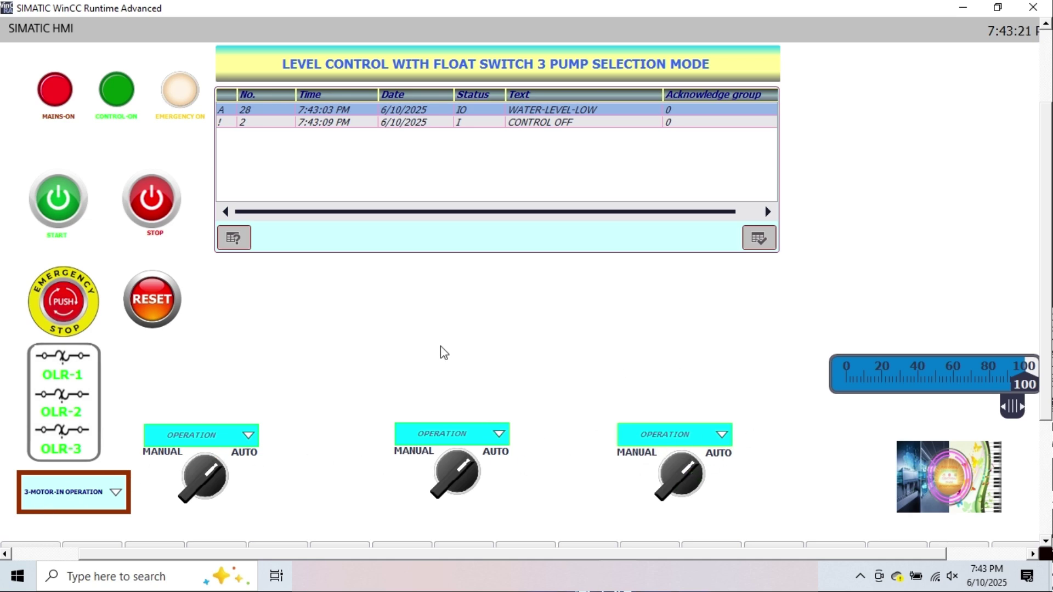
Step: Start the control system and simulate the tank level falling to 21, refilling to 100, and cycling once more to end at 89
click(66, 201)
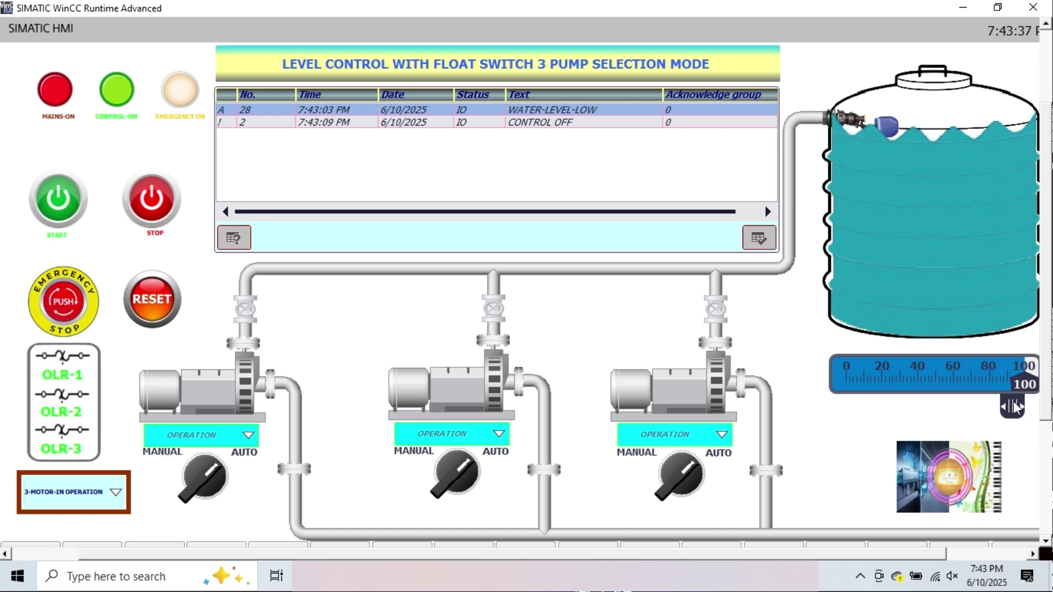
drag(1014, 407, 889, 413)
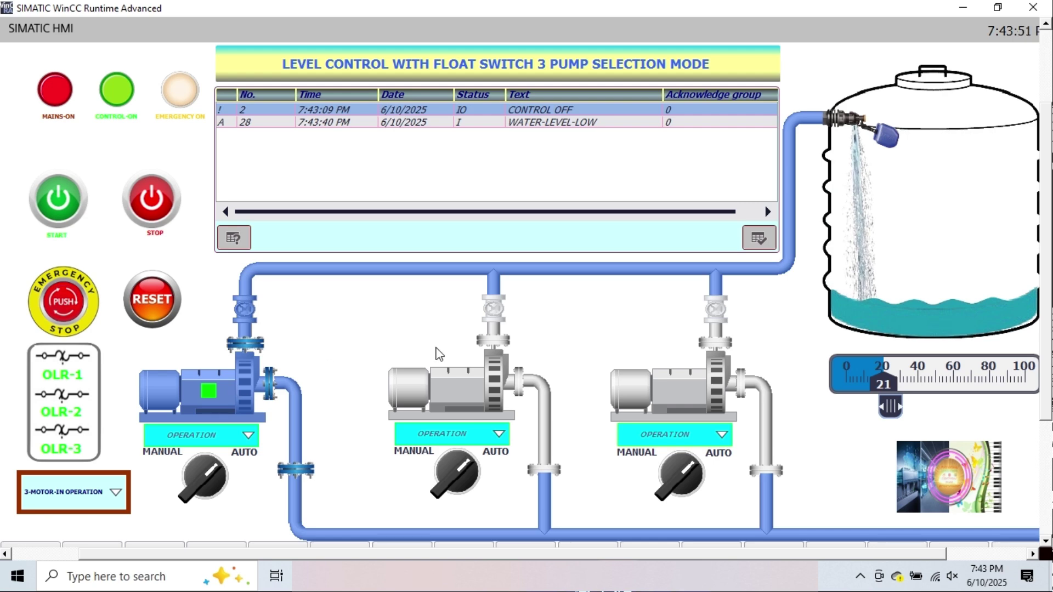
drag(888, 410, 1012, 407)
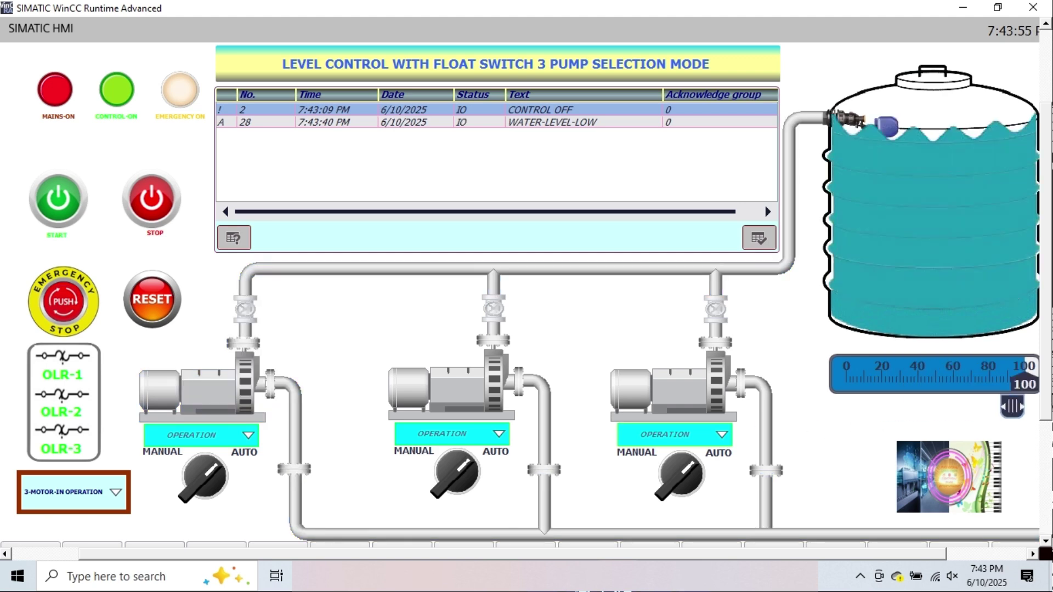
mouse_move(1013, 406)
mouse_down()
mouse_move(846, 406)
mouse_move(1033, 412)
mouse_move(855, 406)
mouse_move(860, 395)
mouse_move(1021, 401)
mouse_move(1008, 408)
mouse_up()
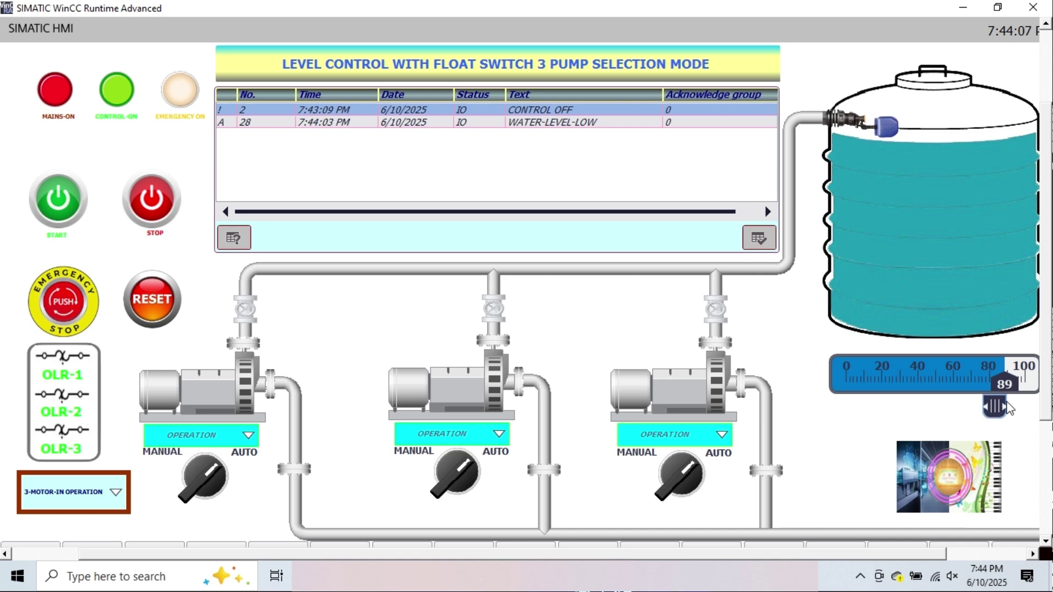
Step: Set the first pump to STAND-BY and the second to MAINTENANCE, and cycle the tank level down and up to 100
click(241, 439)
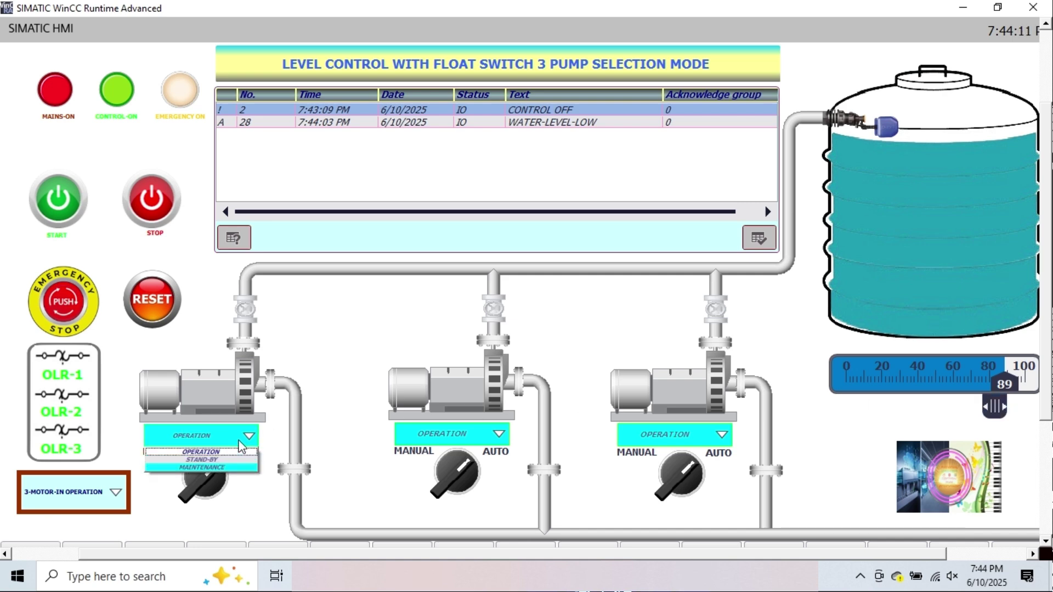
click(230, 459)
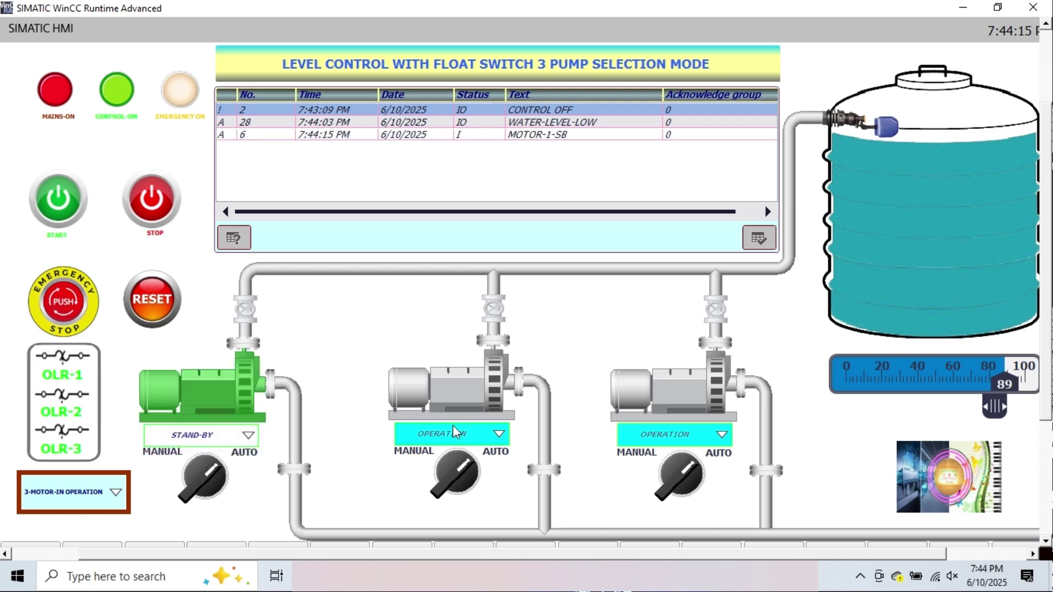
click(467, 437)
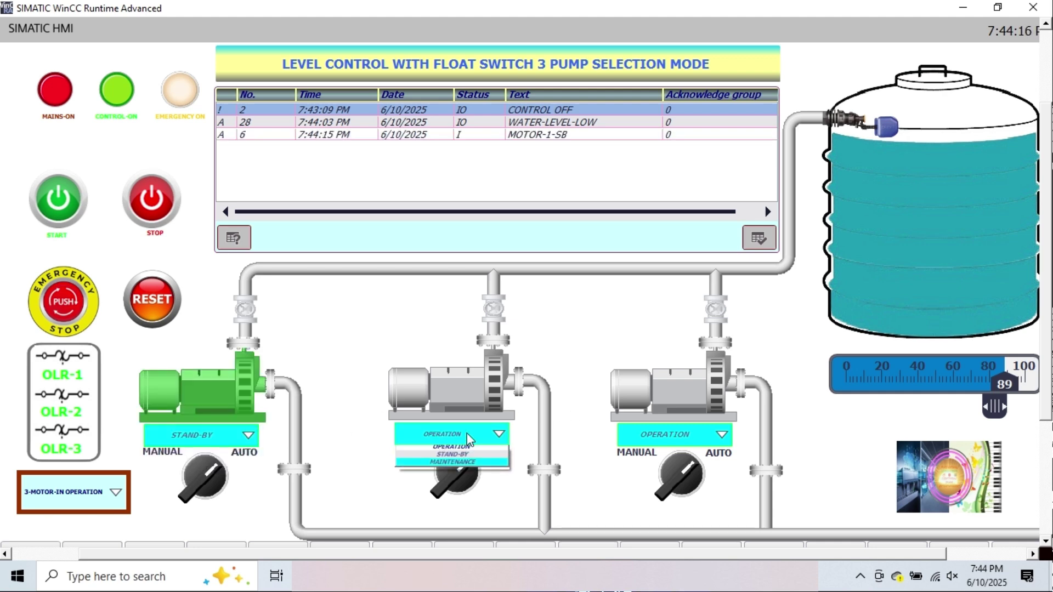
click(455, 466)
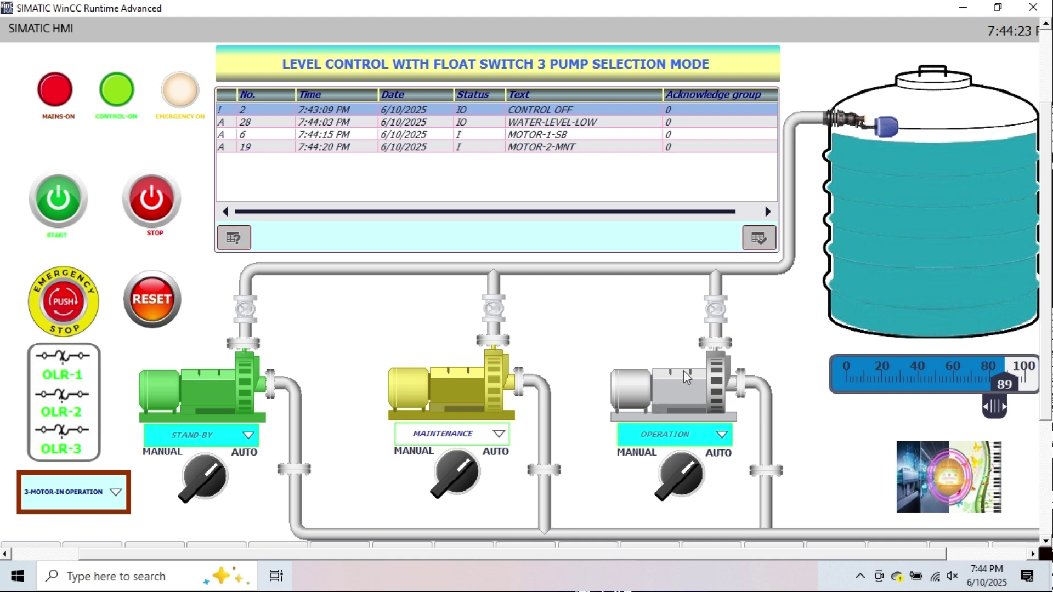
drag(1002, 409, 1042, 383)
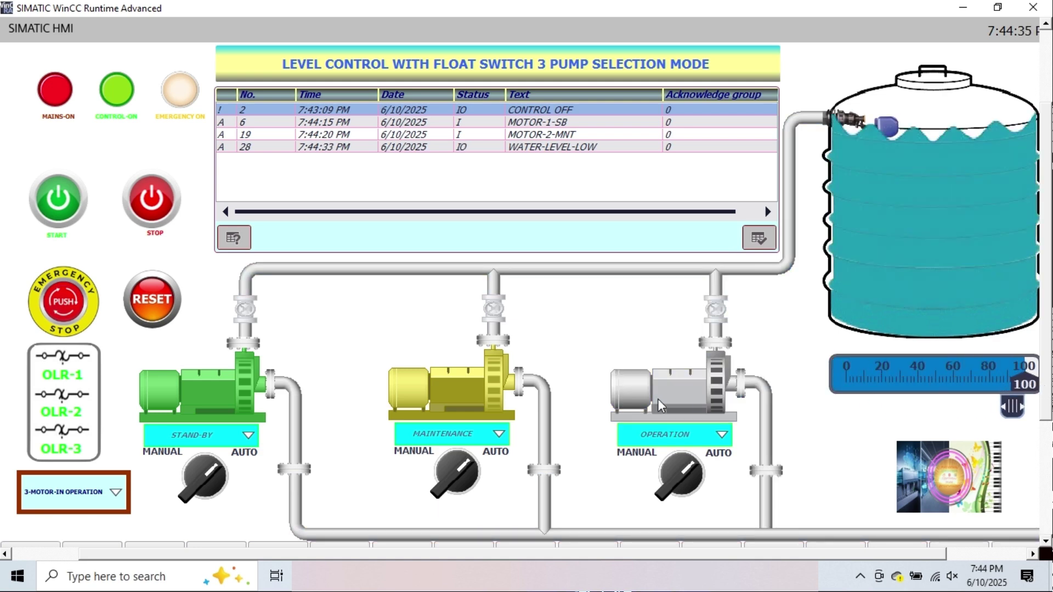
Step: Return the first and second pumps to OPERATION mode
click(220, 434)
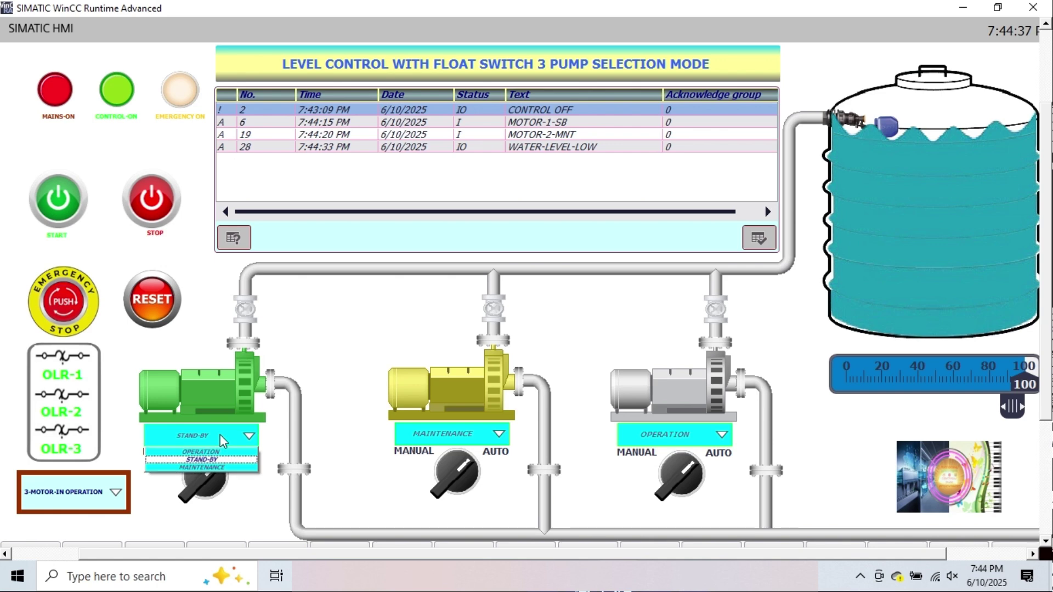
click(218, 451)
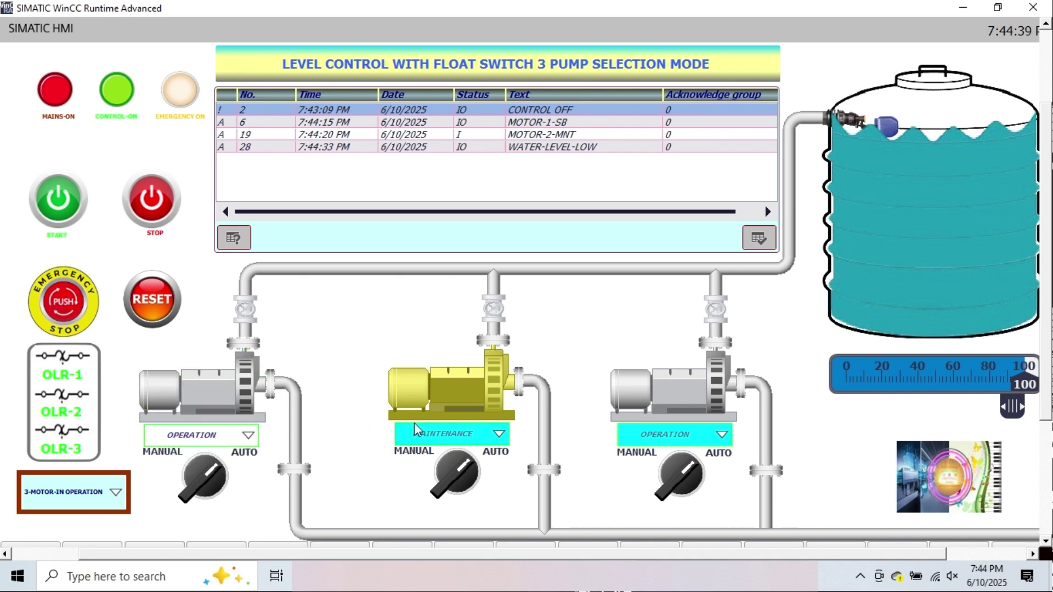
click(475, 430)
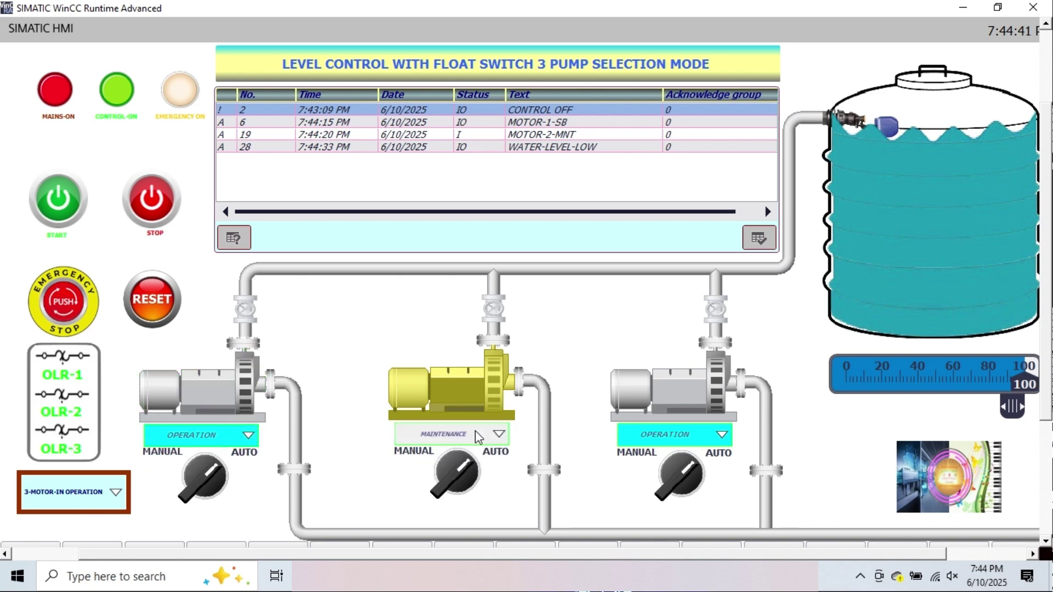
click(474, 434)
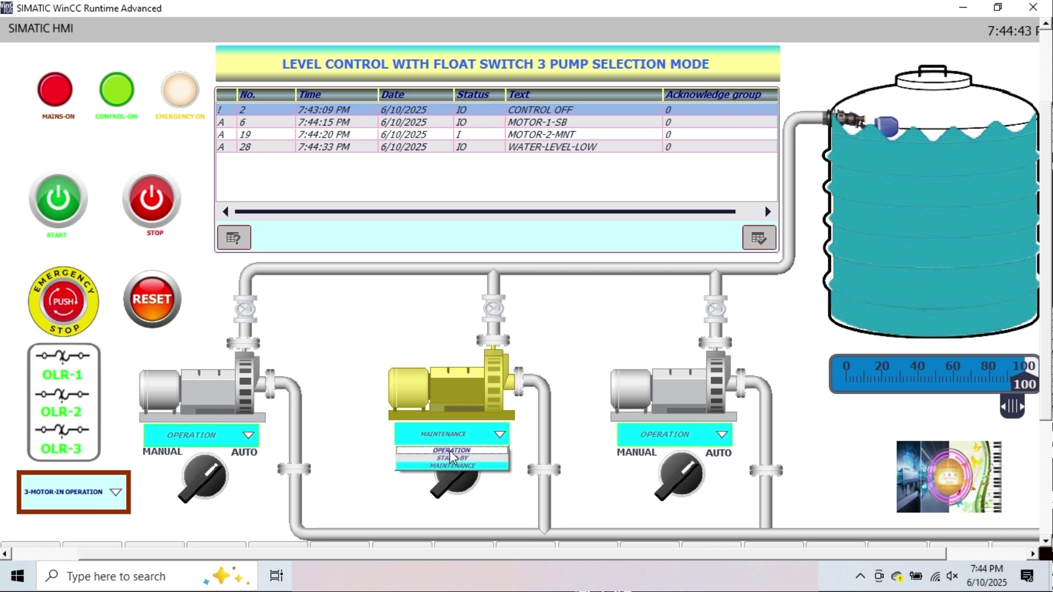
click(450, 451)
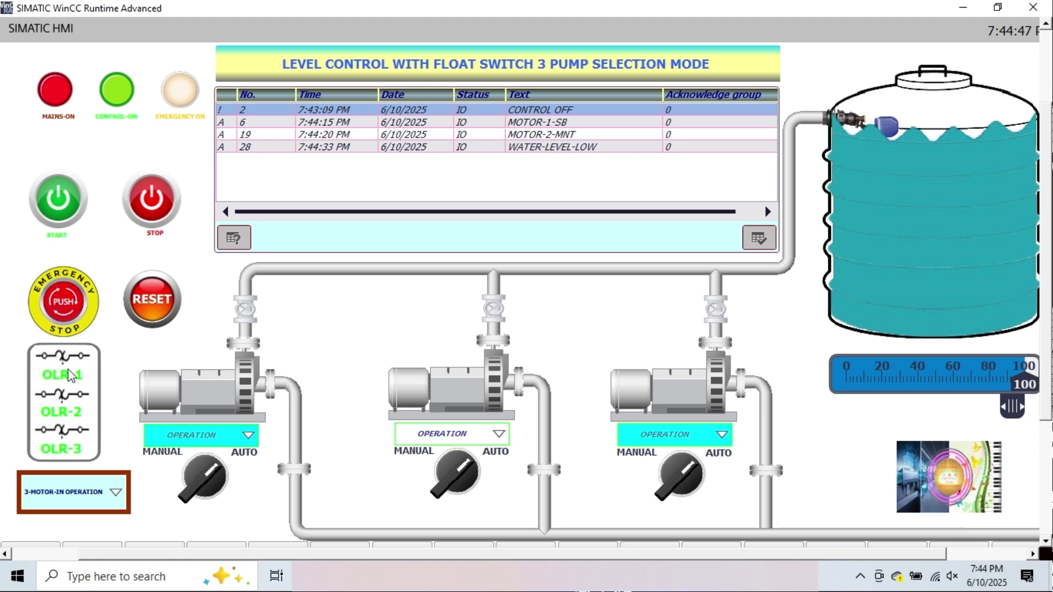
Step: Trip the OLR-1 overload relay of the first pump
click(55, 362)
click(56, 362)
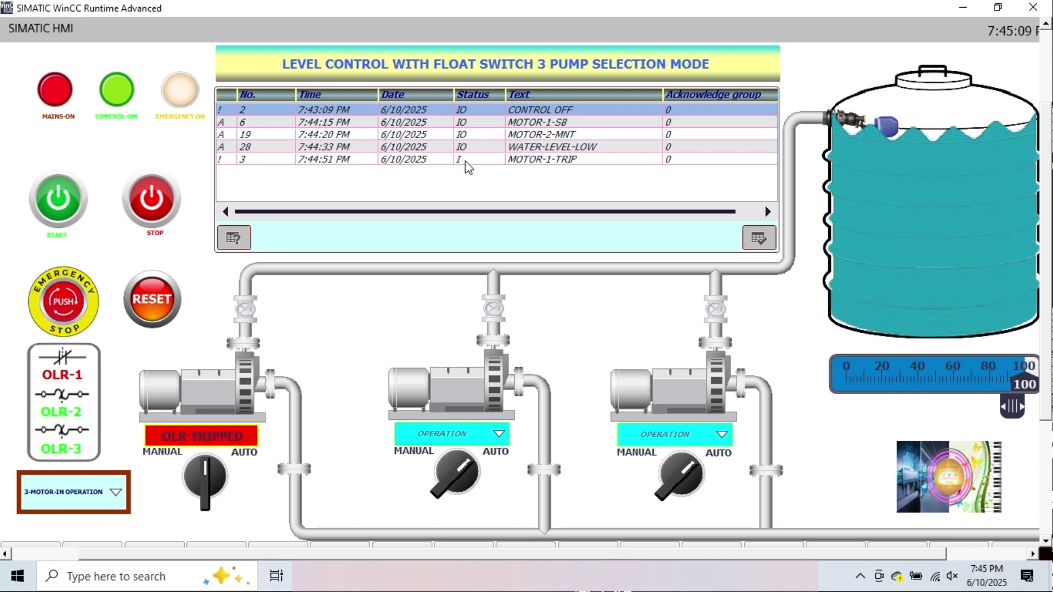
Step: Acknowledge the WATER-LEVEL-LOW, MOTOR-1-TRIP, CONTROL OFF, MOTOR-1-SB and MOTOR-2-MNT alarms in the alarm list
click(473, 147)
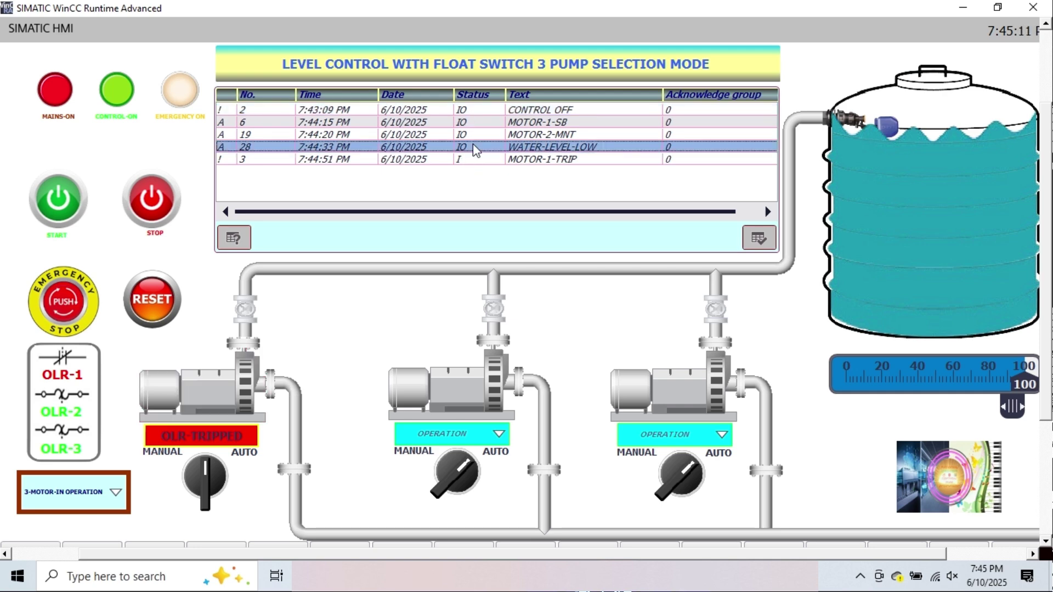
click(766, 238)
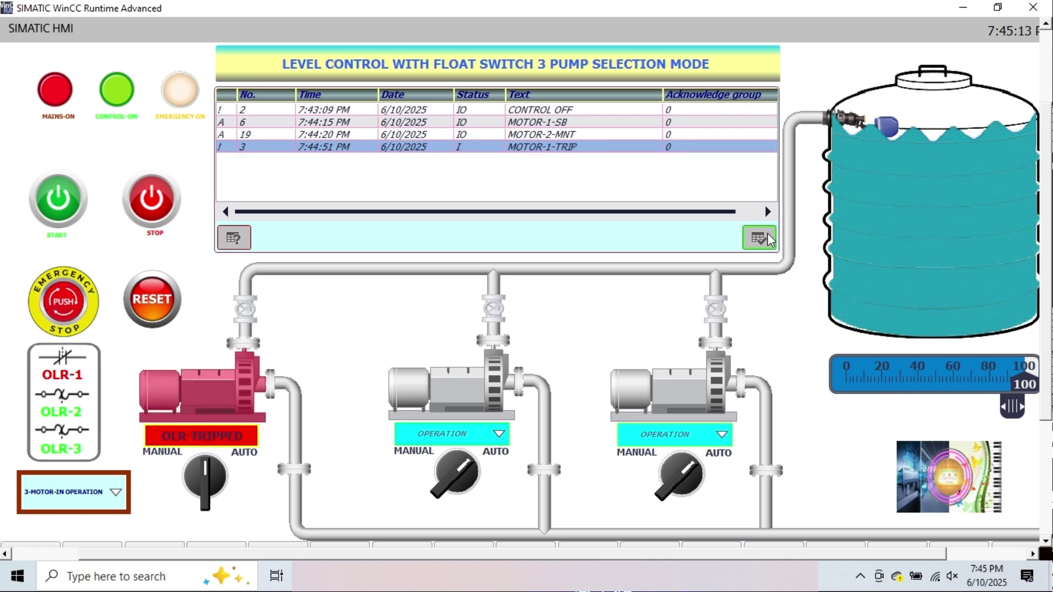
click(769, 239)
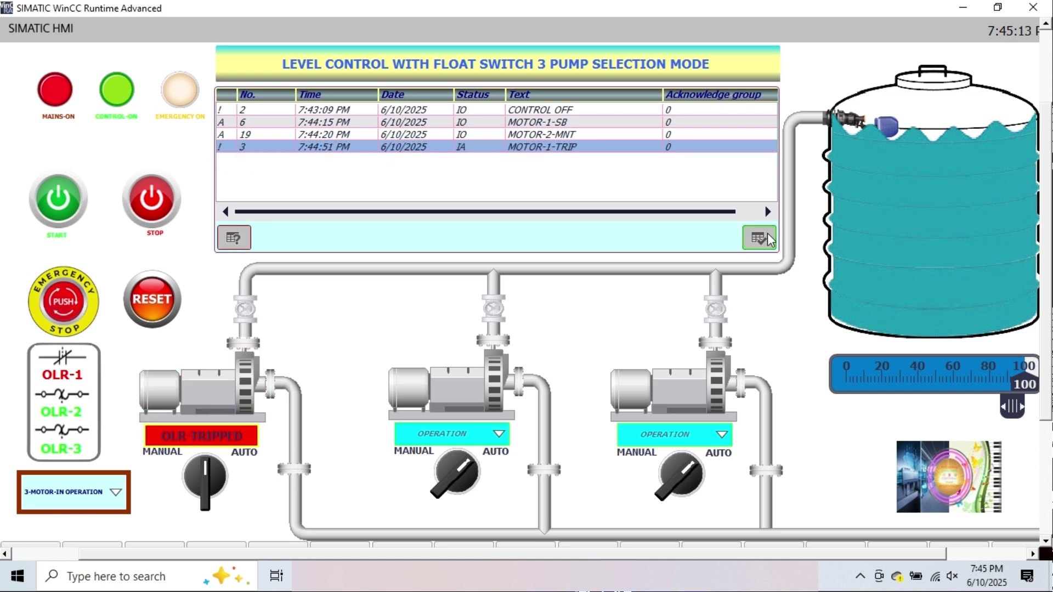
click(578, 109)
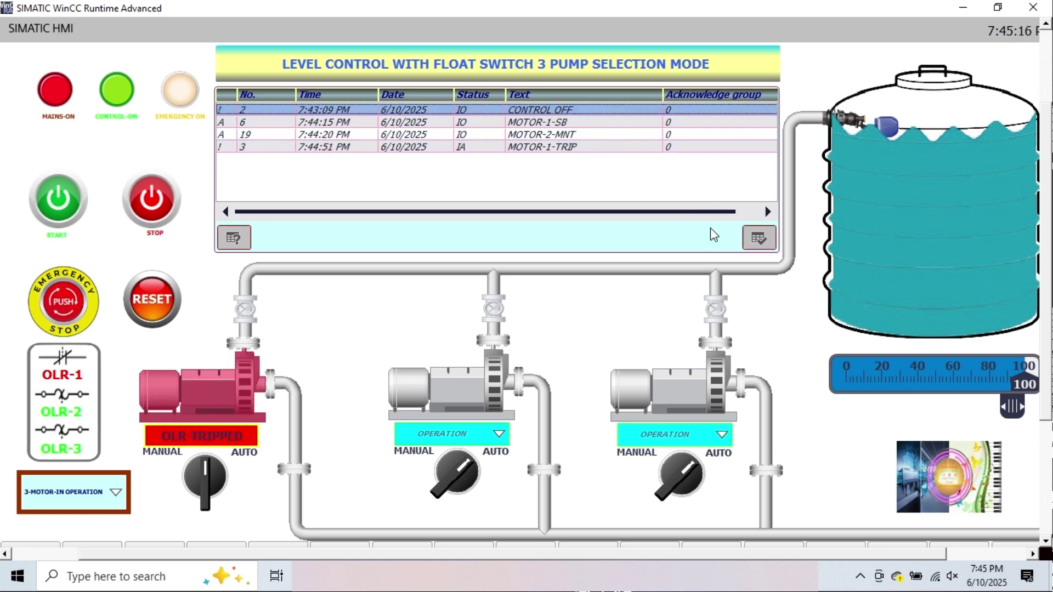
click(751, 241)
click(752, 241)
click(751, 242)
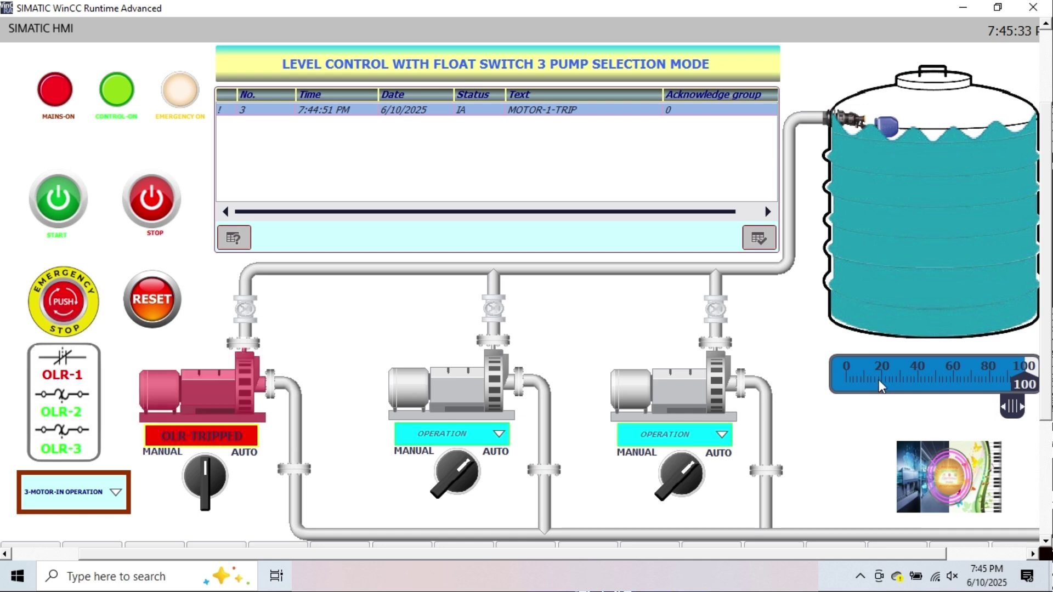
Step: Cycle the tank level down and back to 100 with the first pump tripped, and restore the OLR-1 overload relay
drag(1012, 406, 1049, 418)
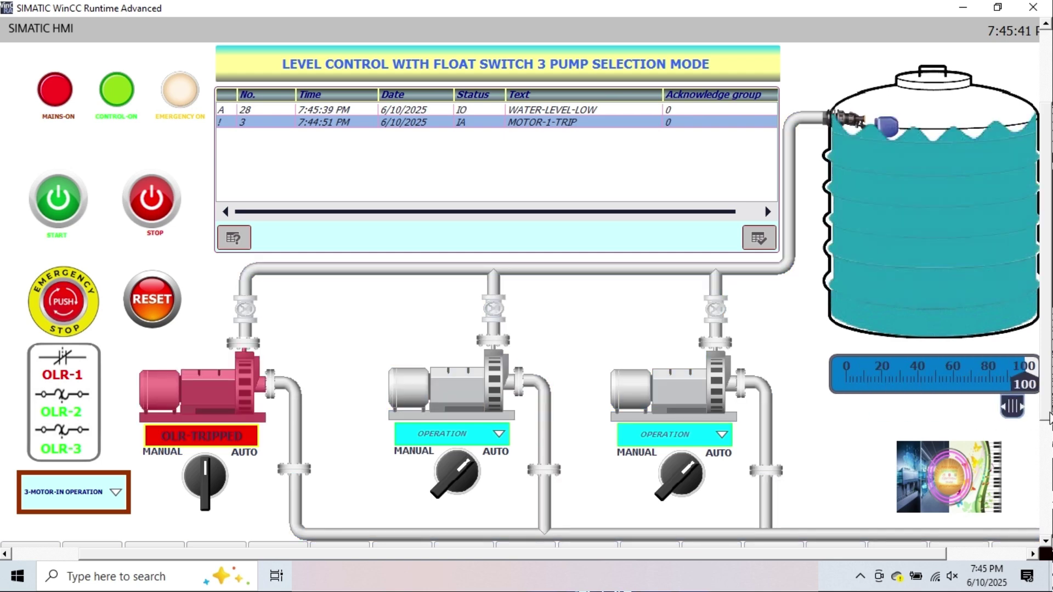
click(65, 363)
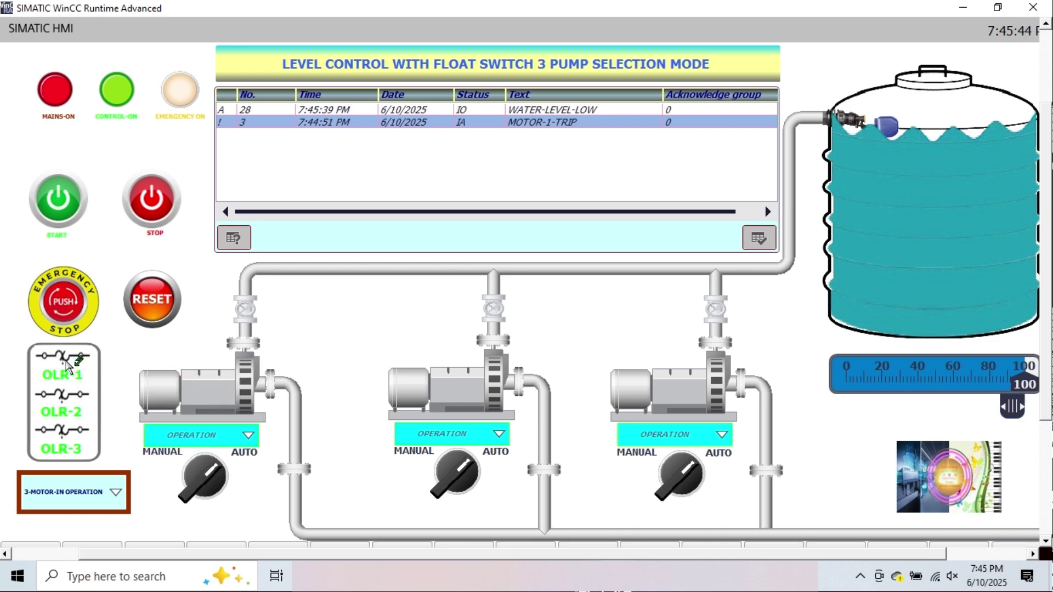
Step: Trip the OLR-2 overload relay, cycle the tank level down and back to 100, and restore OLR-2
click(64, 395)
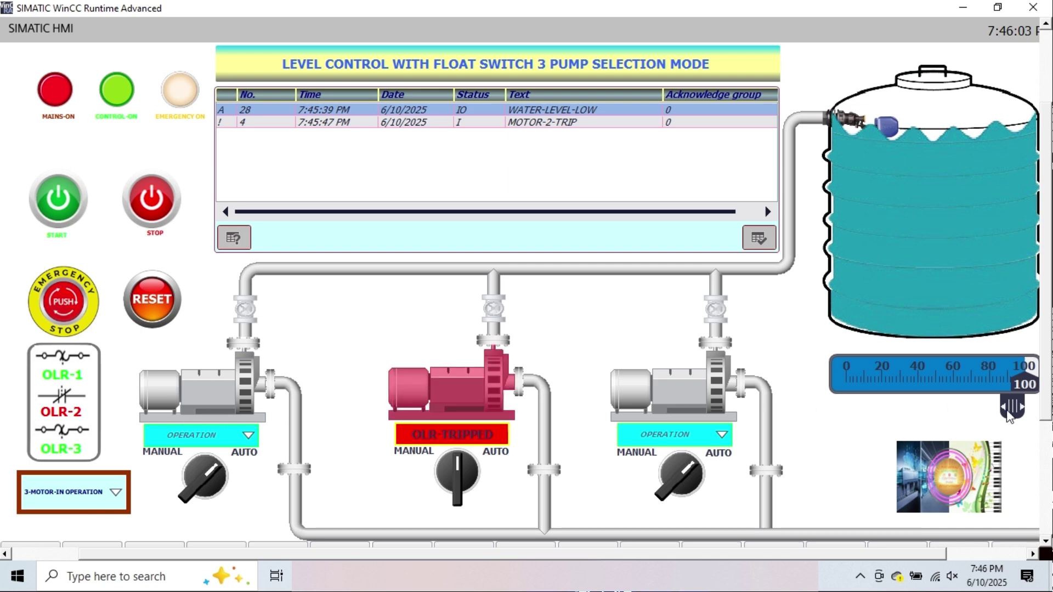
mouse_move(1013, 407)
mouse_down()
mouse_move(848, 405)
mouse_move(1013, 407)
mouse_up()
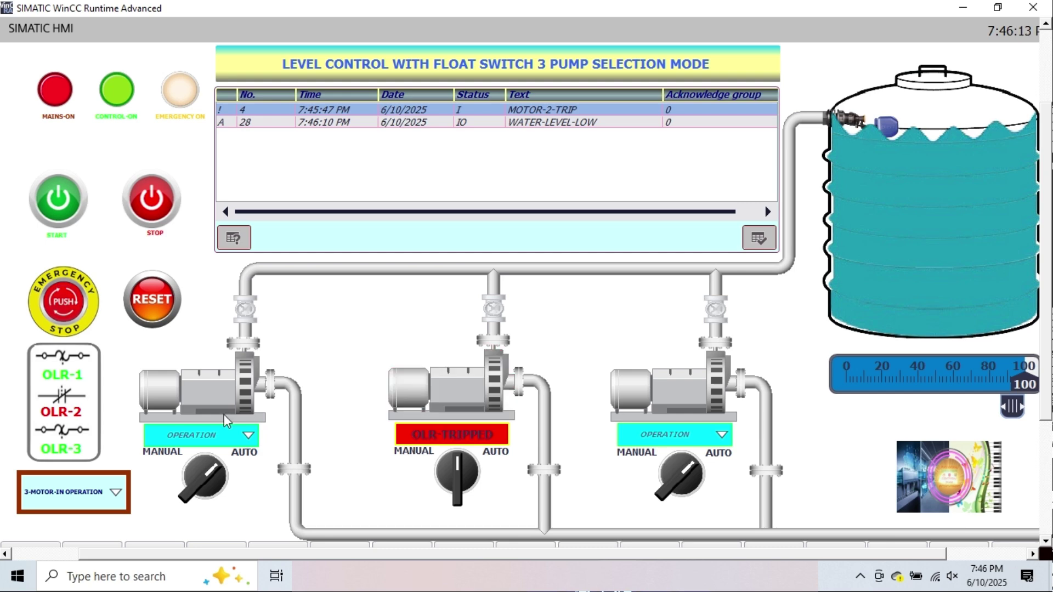
click(54, 396)
Step: Trip the OLR-3 overload relay, cycle the tank level down and back to 100, and restore OLR-3
click(62, 431)
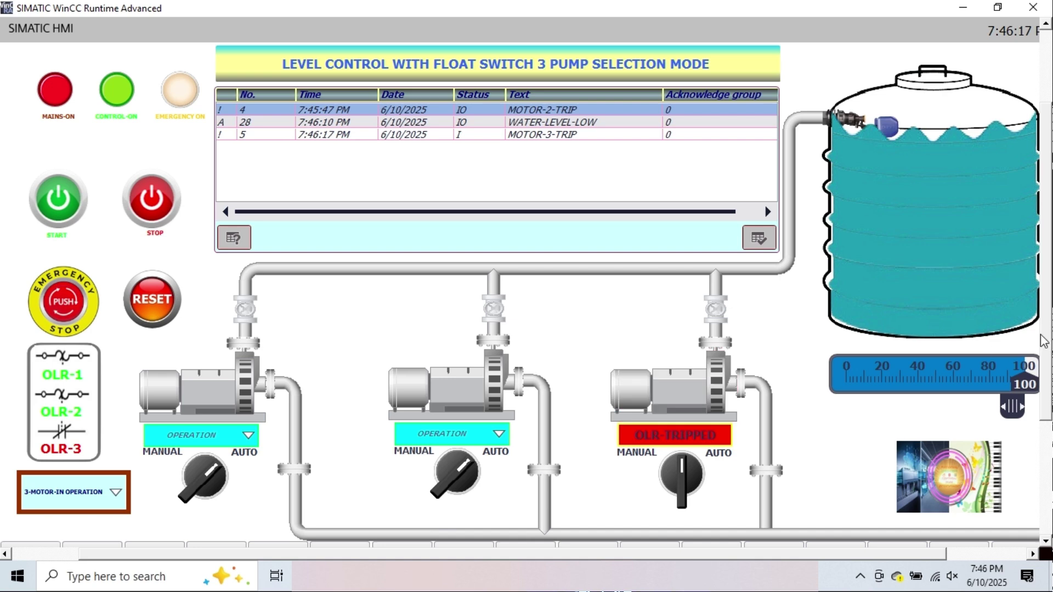
drag(1013, 406, 1036, 425)
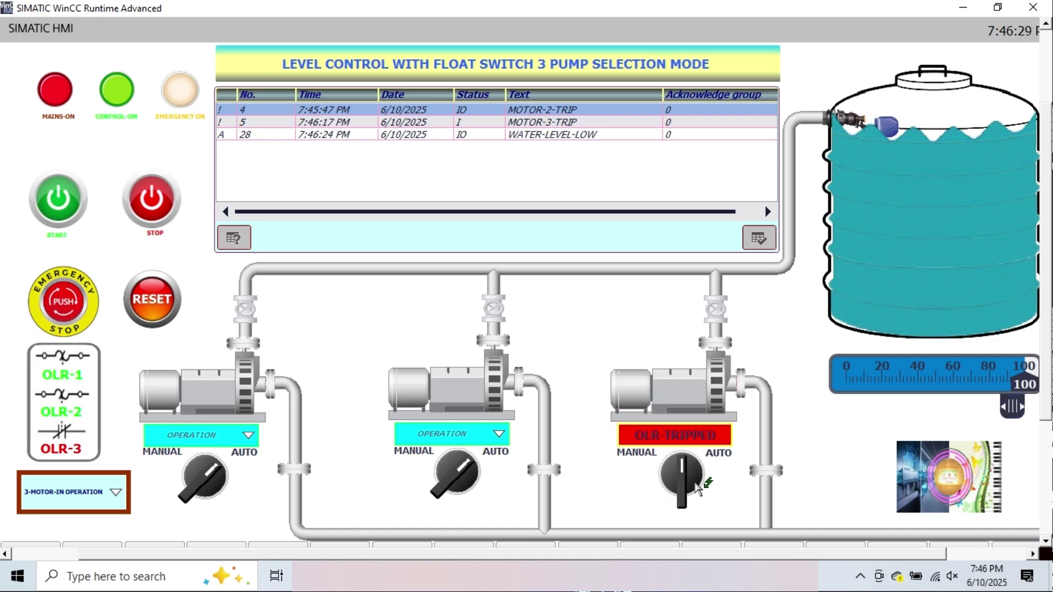
click(81, 430)
Step: Select 1-MOTOR-IN OPERATION as the pump selection mode and cycle the tank level down and back to 100
click(92, 499)
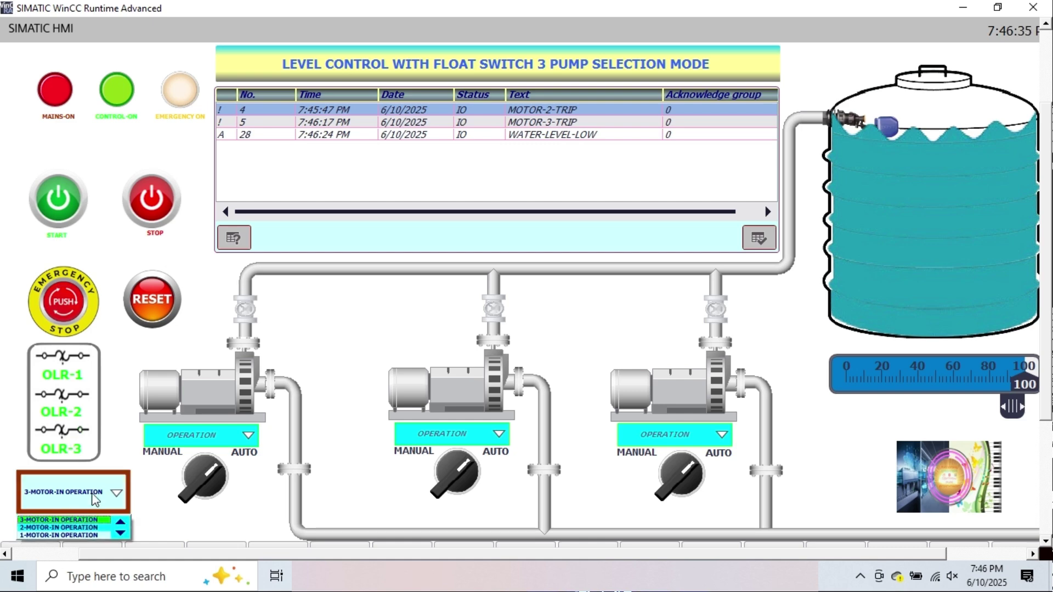
key(Down)
key(Down)
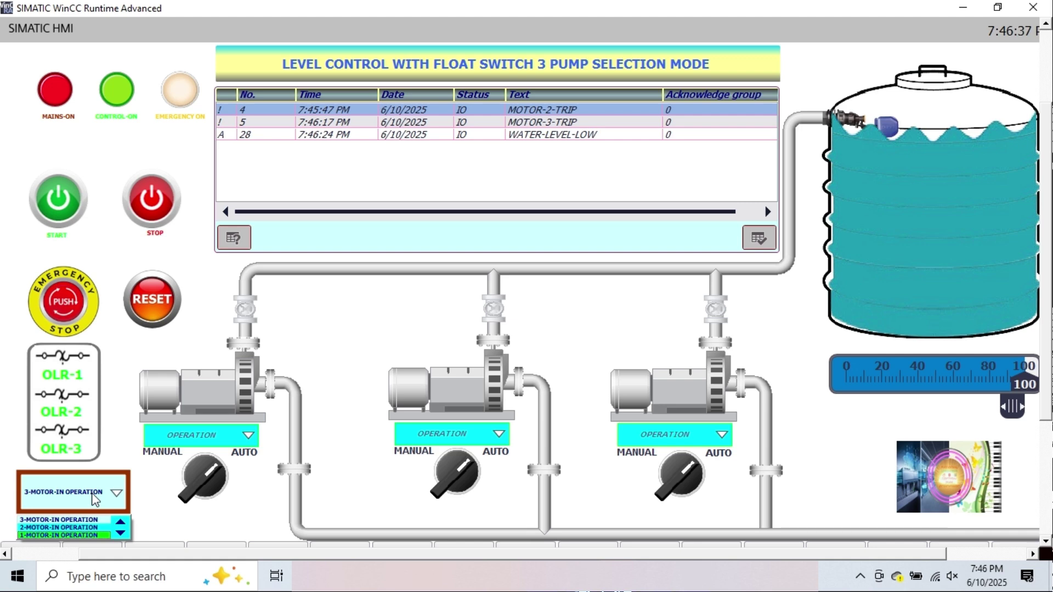
key(Return)
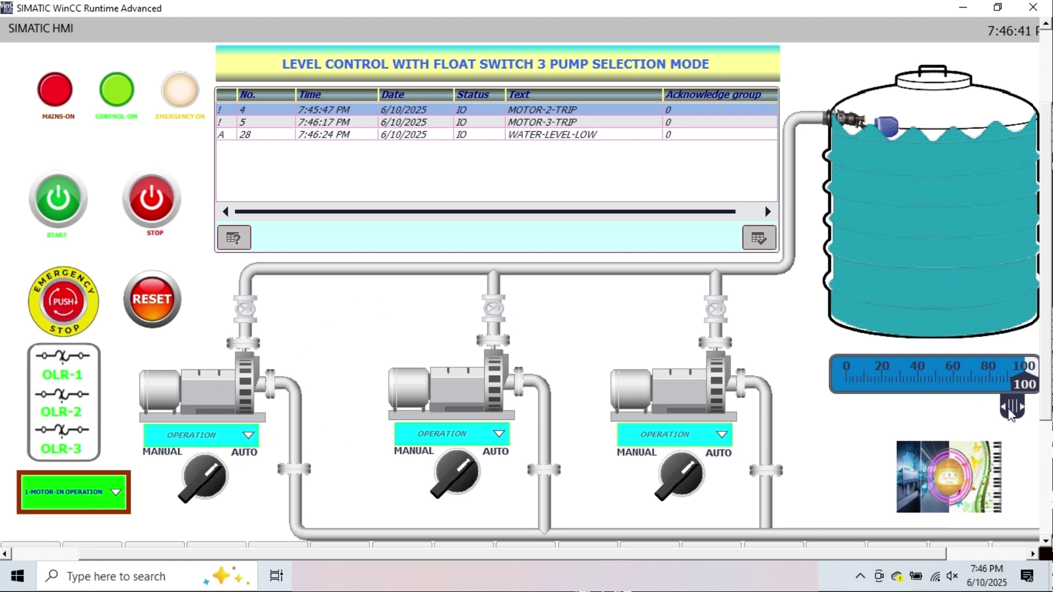
mouse_move(1012, 412)
mouse_down()
mouse_move(842, 395)
mouse_move(1017, 384)
mouse_move(844, 387)
mouse_move(1011, 407)
mouse_up()
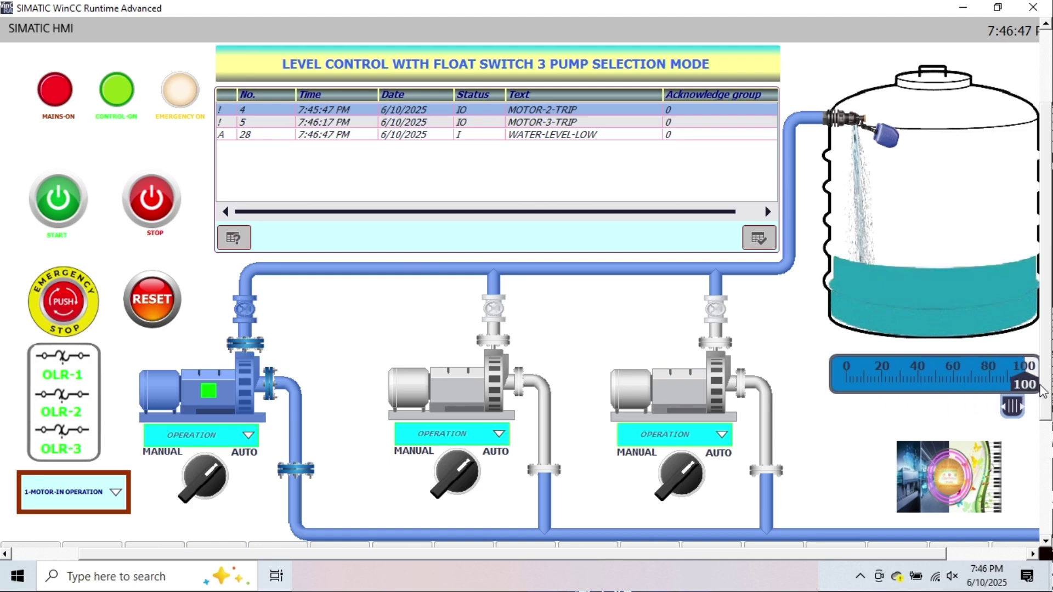
Step: Switch the pump selection mode to 2-MOTOR-IN OPERATION and cycle the tank level down and back to 100 twice
click(117, 493)
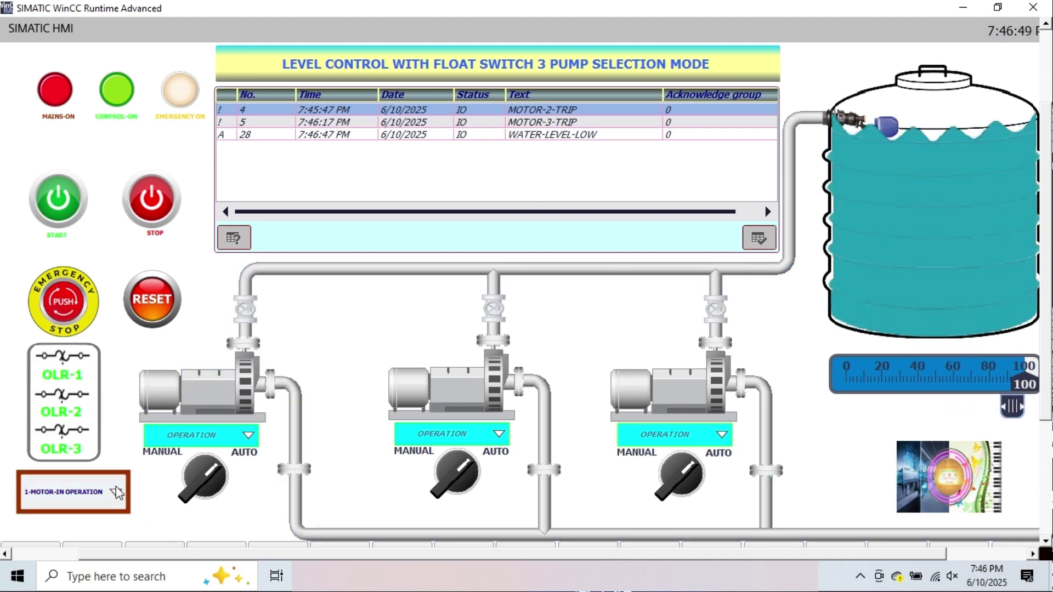
key(Up)
key(Return)
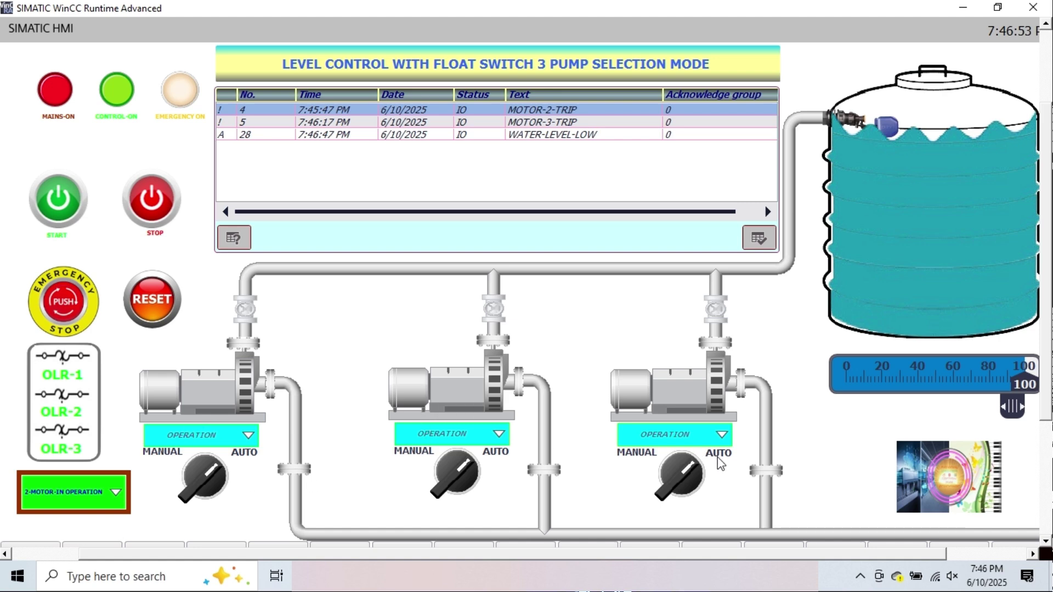
mouse_move(1013, 407)
mouse_down()
mouse_move(847, 411)
mouse_move(1012, 408)
mouse_up()
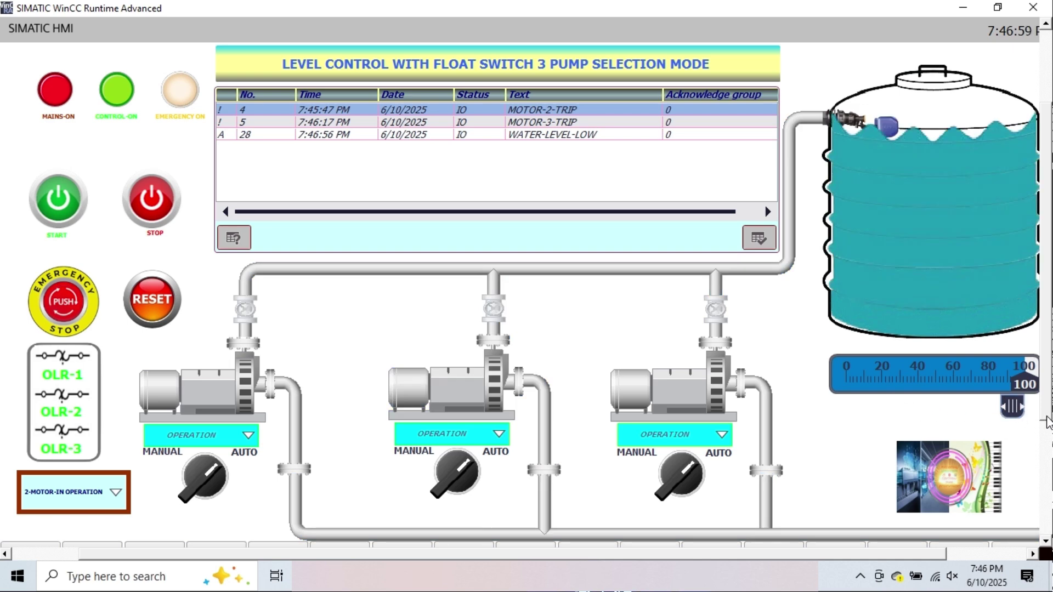
mouse_move(1015, 408)
mouse_down()
mouse_move(863, 407)
mouse_move(1033, 412)
mouse_up()
Step: Set the pump selection mode to 3-MOTOR-IN OPERATION
drag(730, 558, 741, 557)
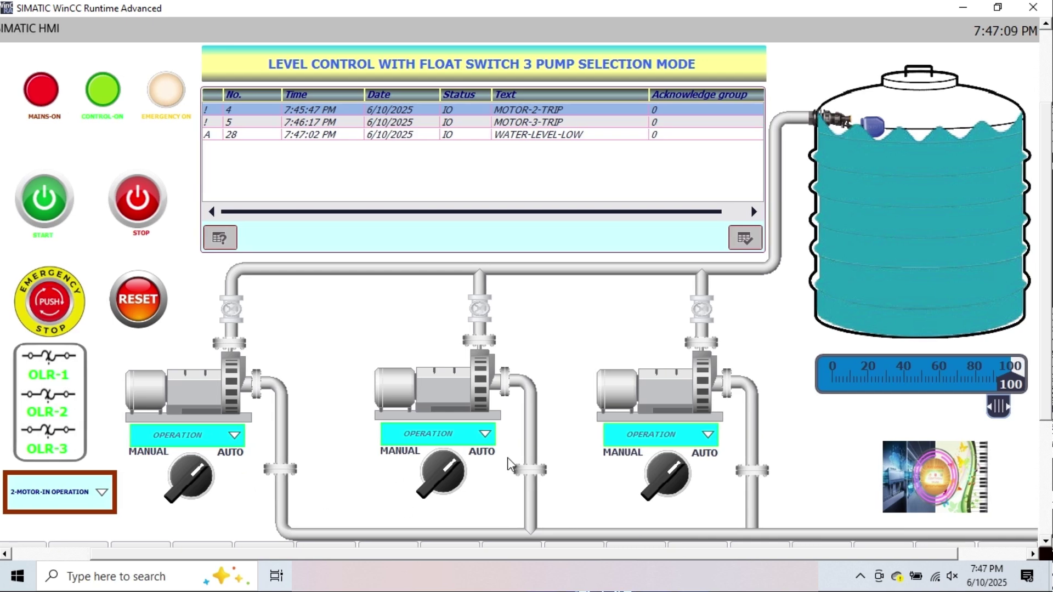
click(73, 491)
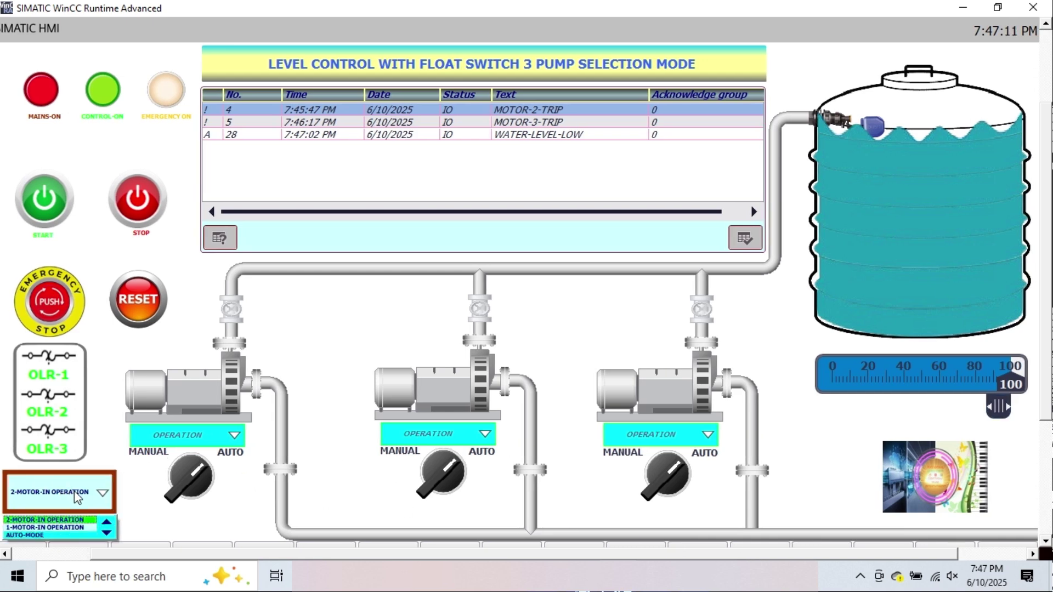
scroll(64, 523, up, 1)
click(64, 520)
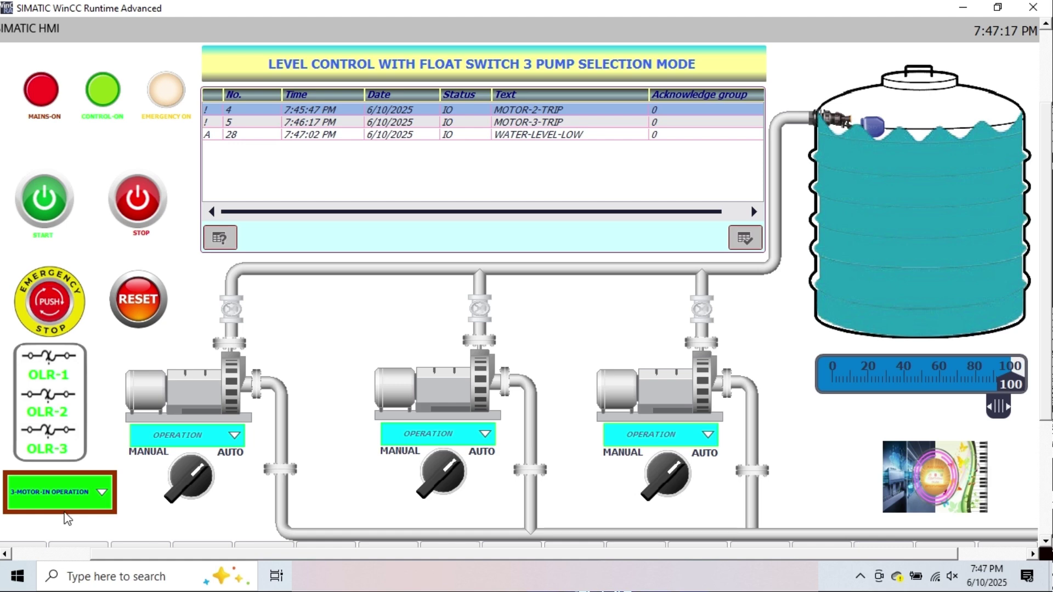
Step: Switch all three pumps to manual mode, lowering the tank level to 77 once pump 1 is in manual
click(201, 474)
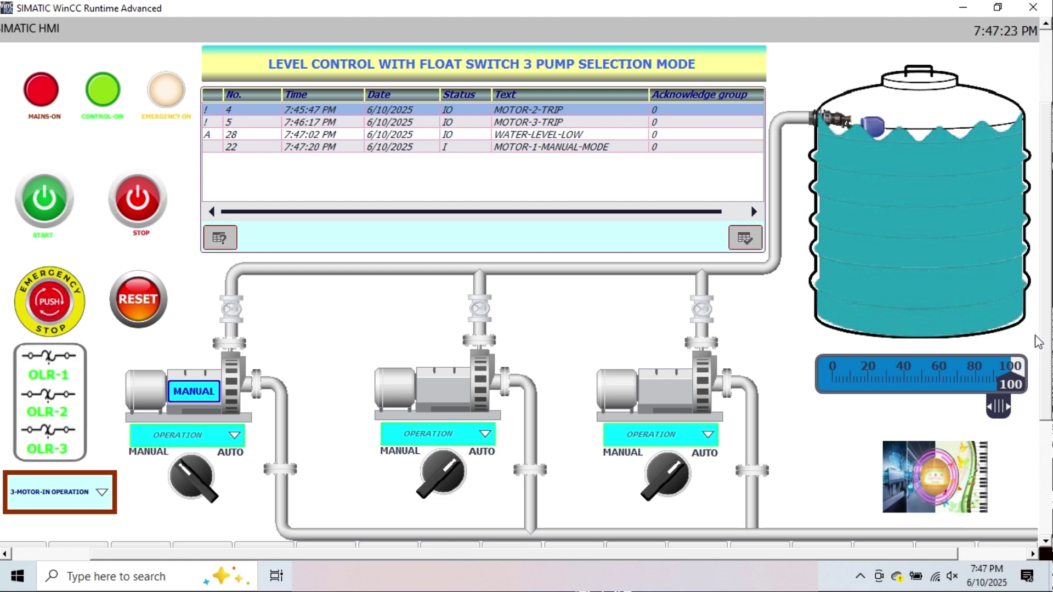
drag(1005, 406, 971, 407)
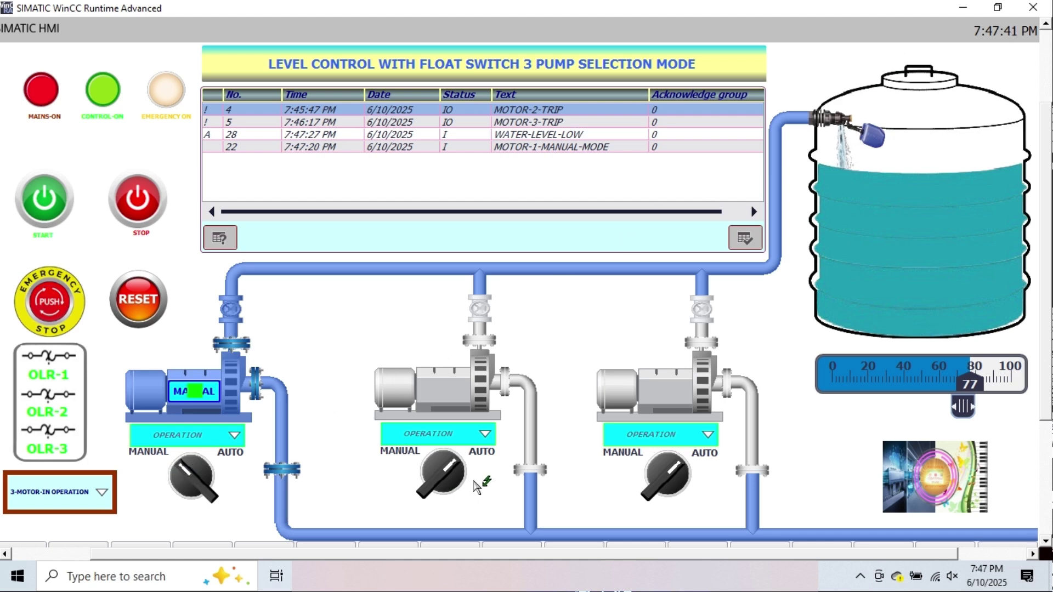
click(459, 478)
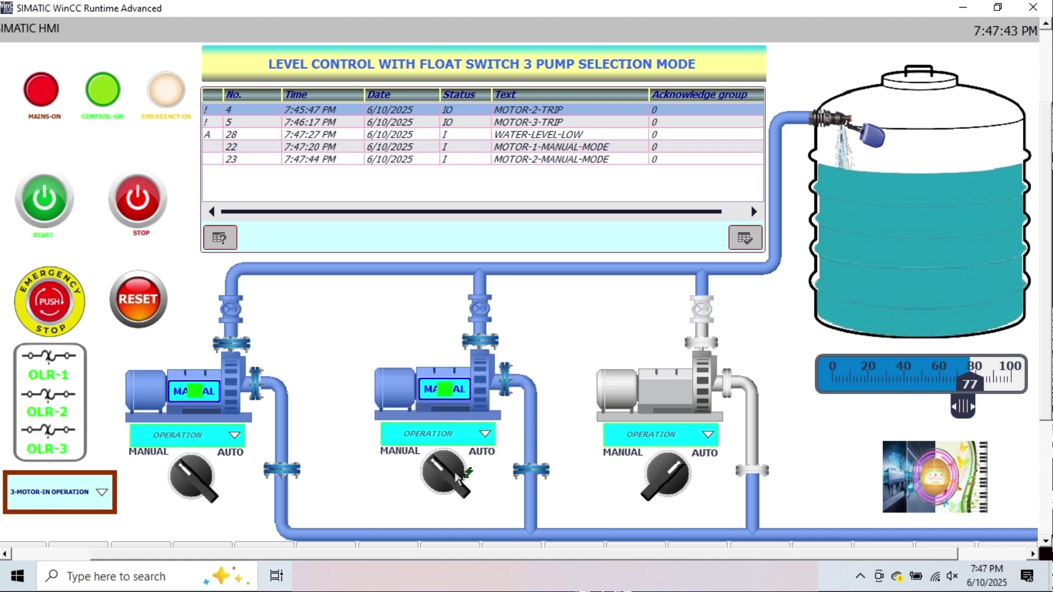
click(684, 486)
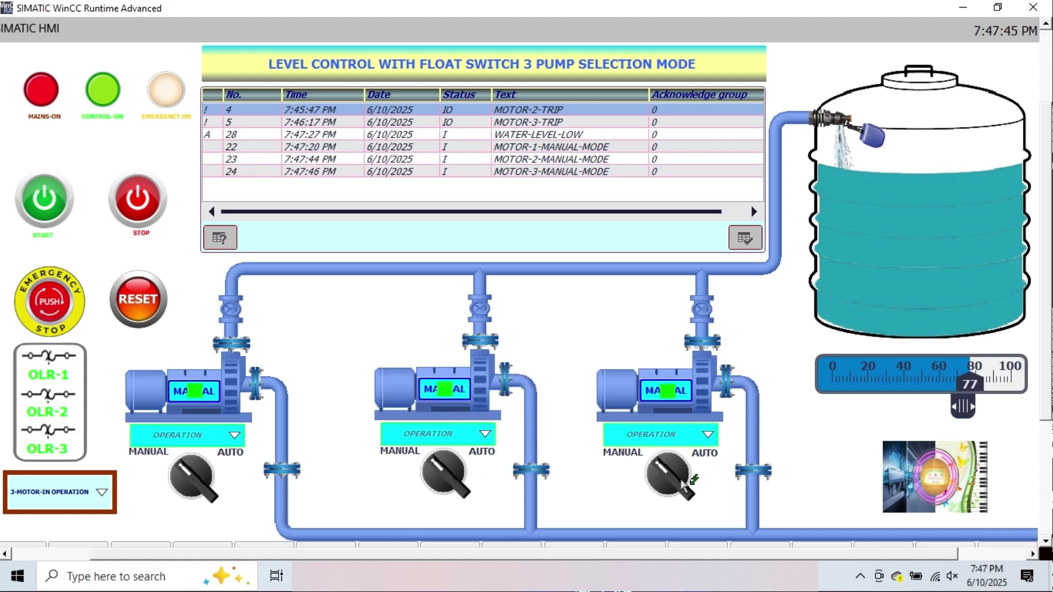
Step: Toggle pump 3 to auto and manual again, and return pumps 3, 2 and 1 to auto mode
click(684, 486)
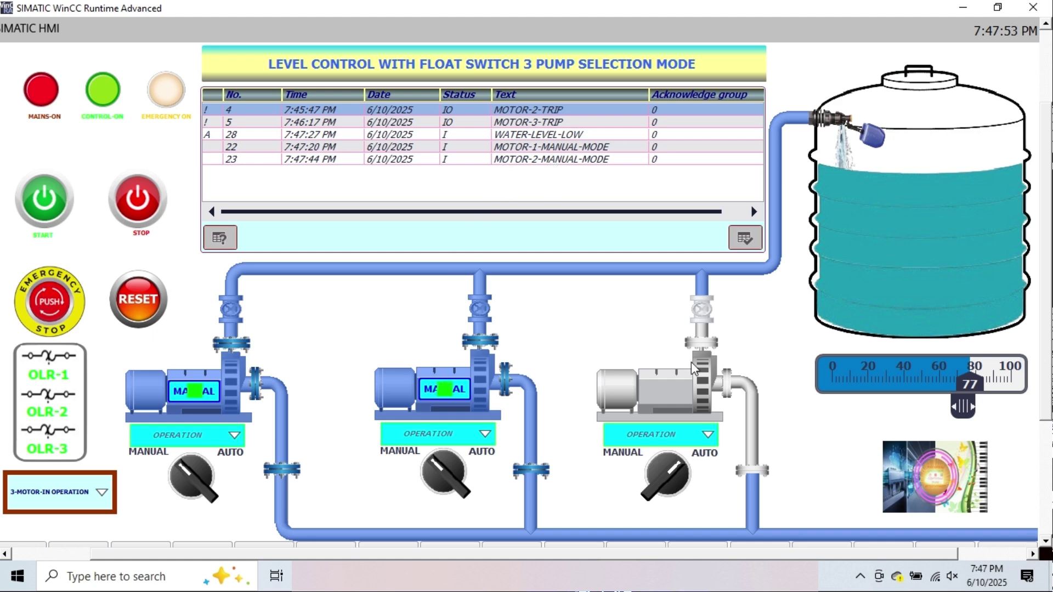
click(680, 488)
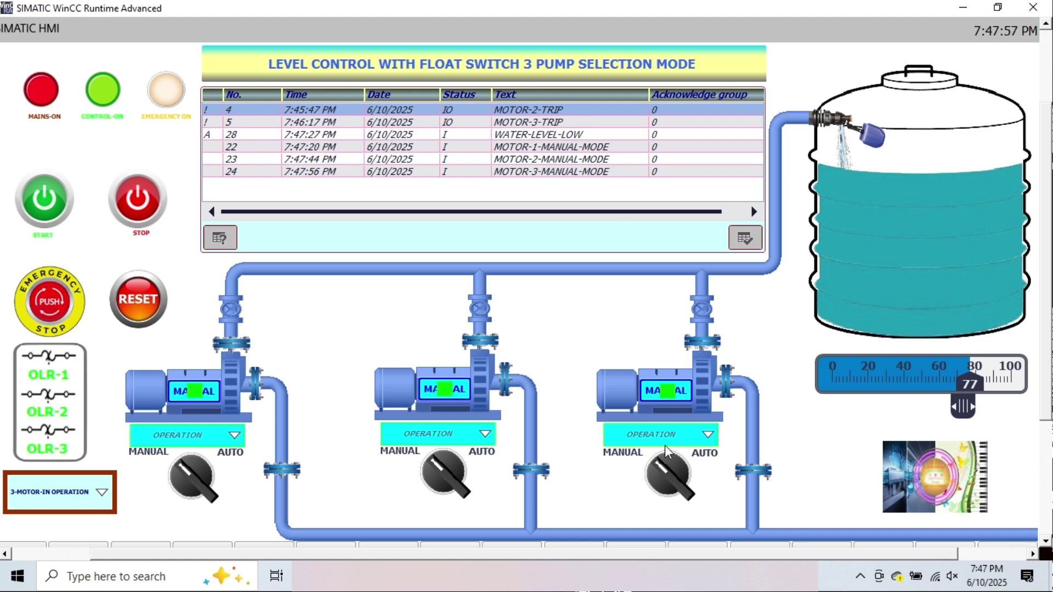
click(680, 480)
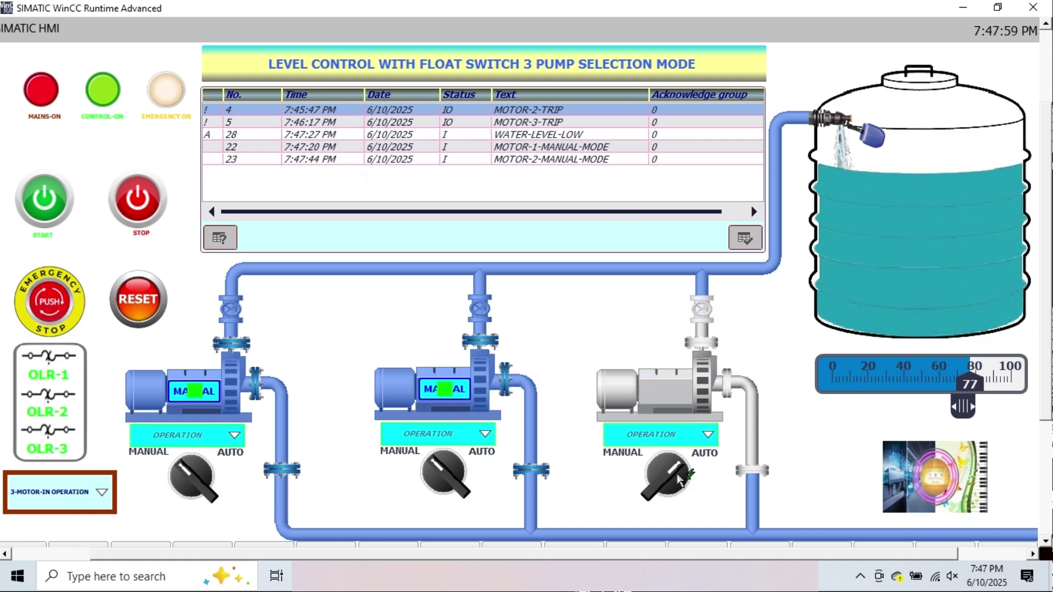
click(454, 471)
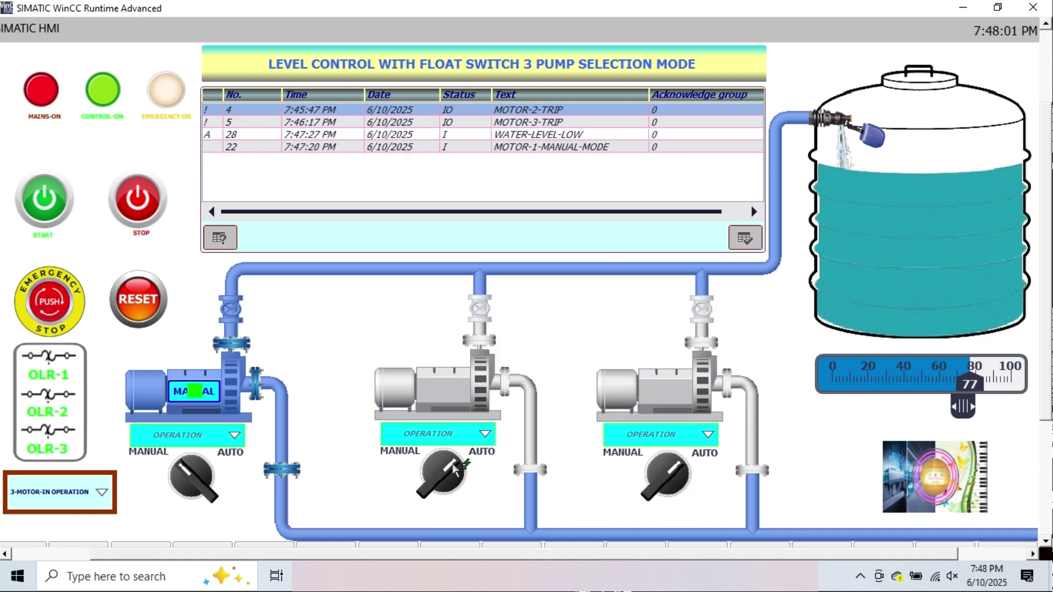
click(202, 471)
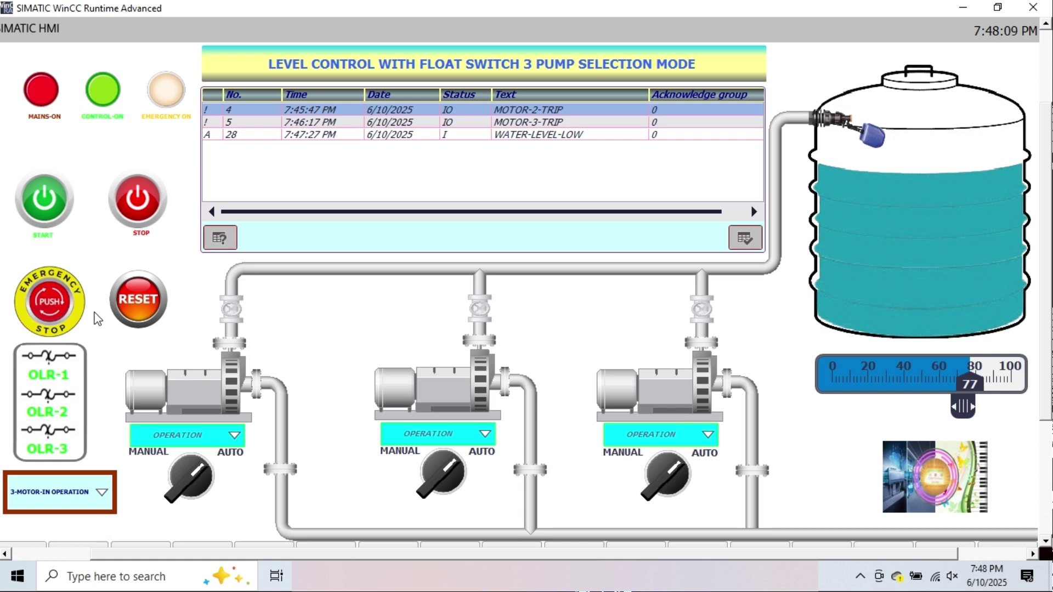
Step: Activate the emergency stop, turn the pump 3 selector to AUTO, and release the emergency stop
click(57, 305)
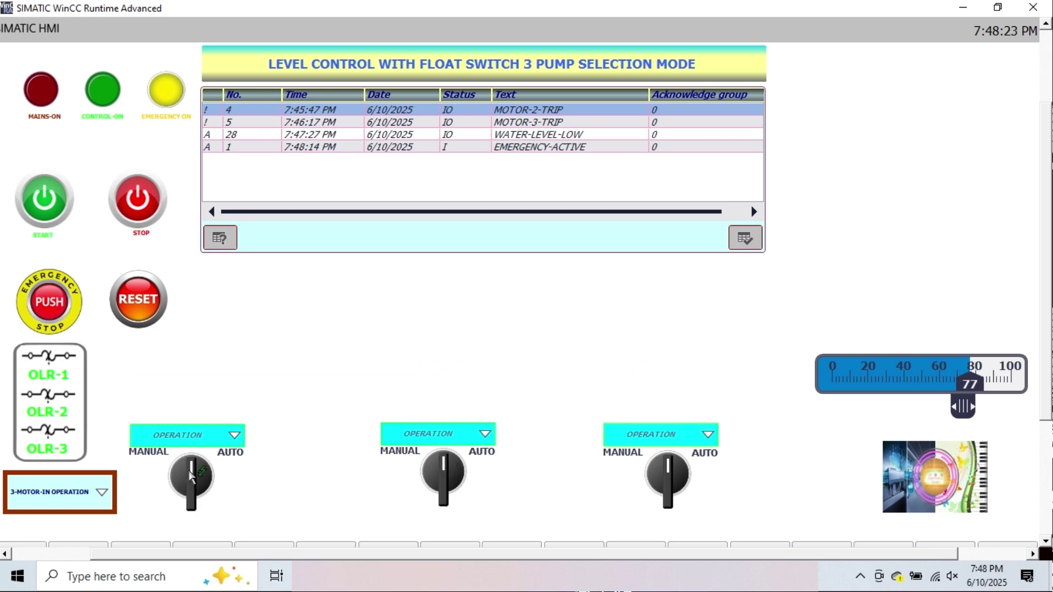
click(669, 468)
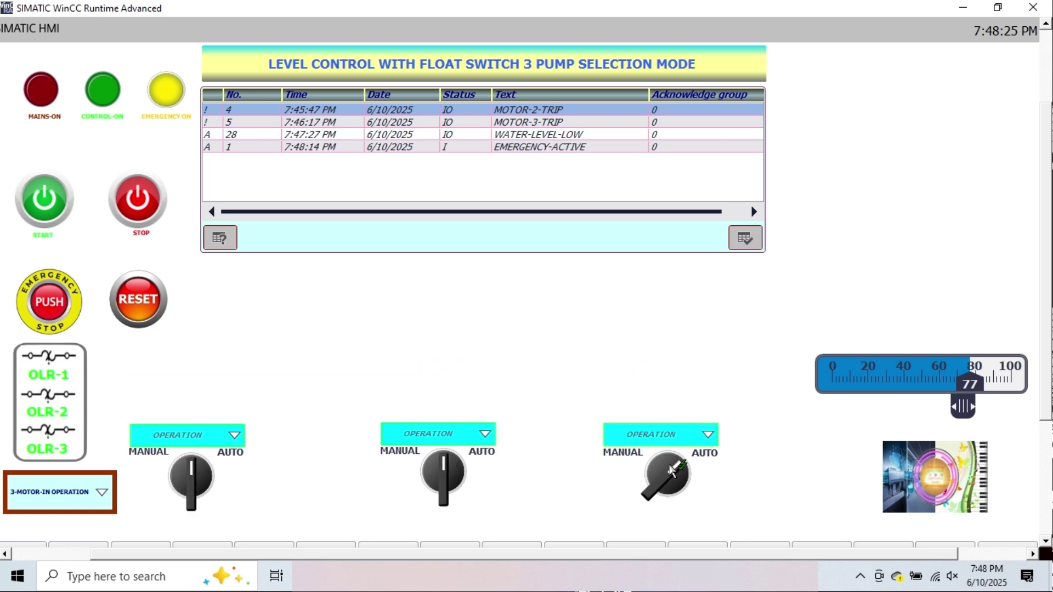
click(46, 307)
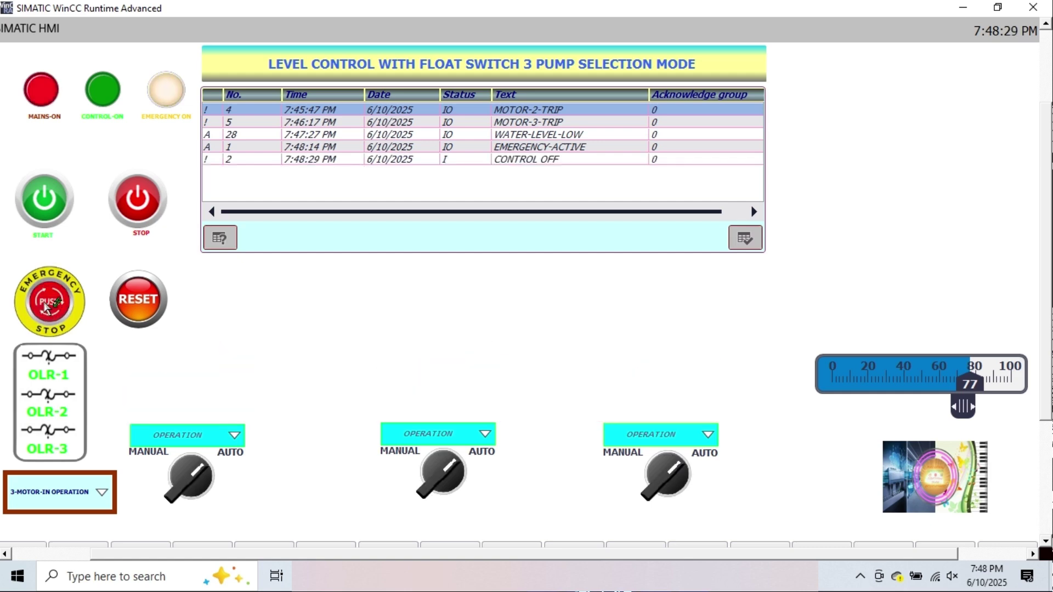
Step: Start the control circuit, reset it, and start it again
click(55, 197)
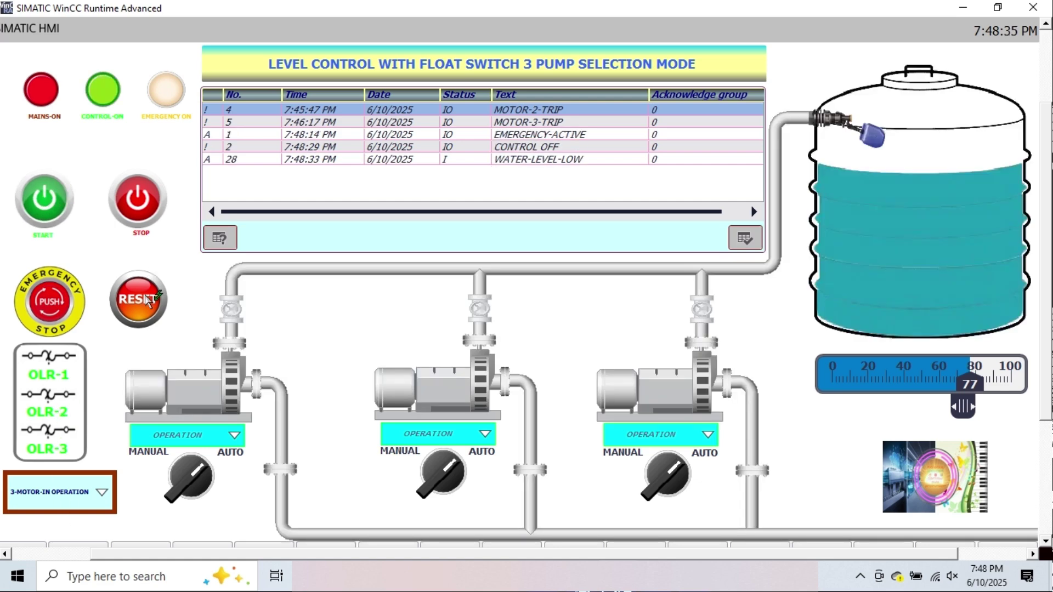
click(144, 305)
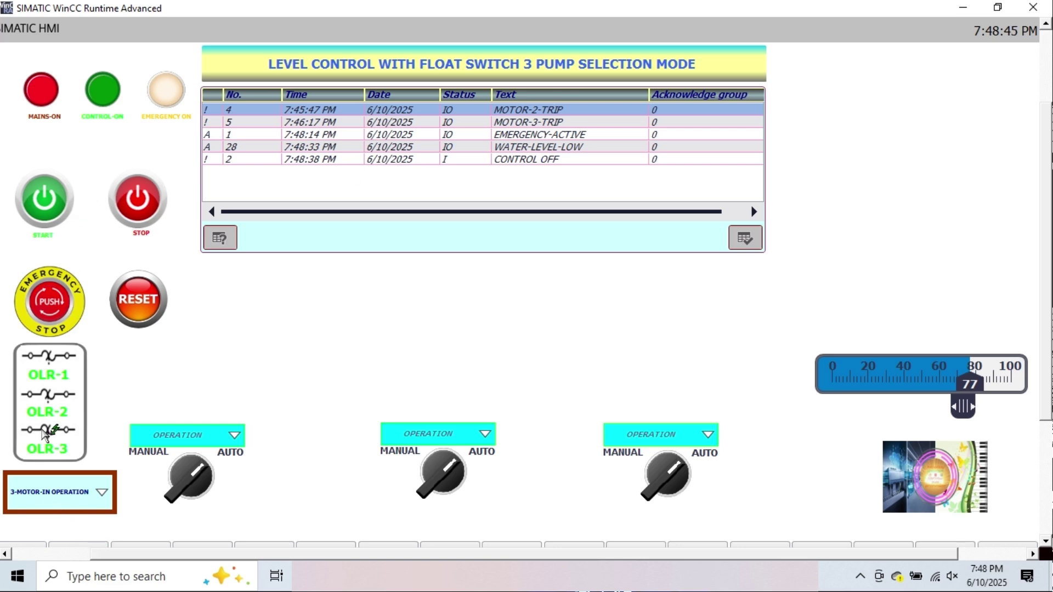
click(35, 197)
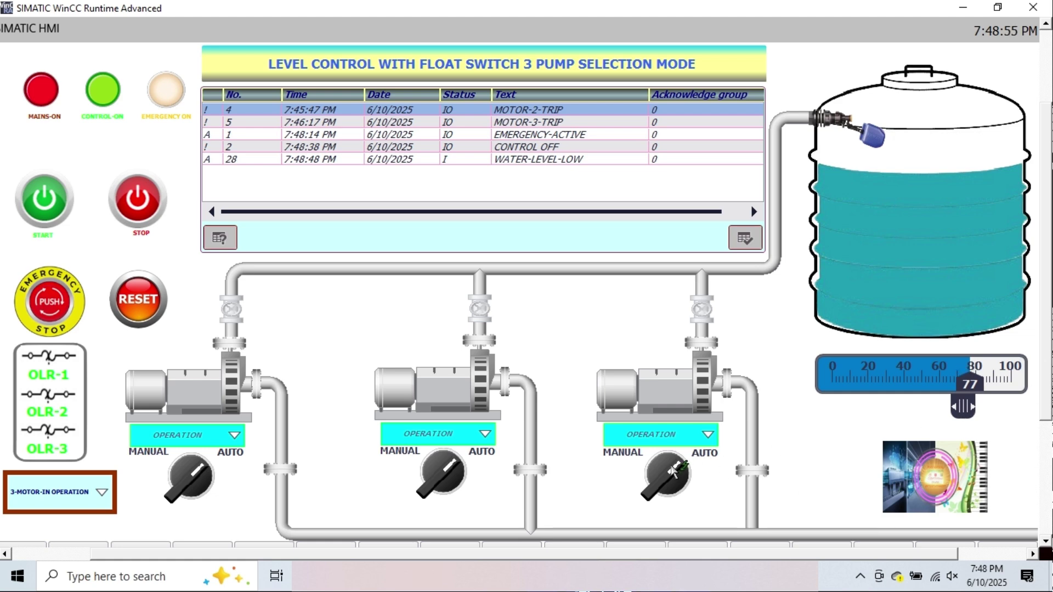
Step: Switch pump 3 to manual and back to auto, and raise the tank level to 100
click(669, 472)
click(669, 472)
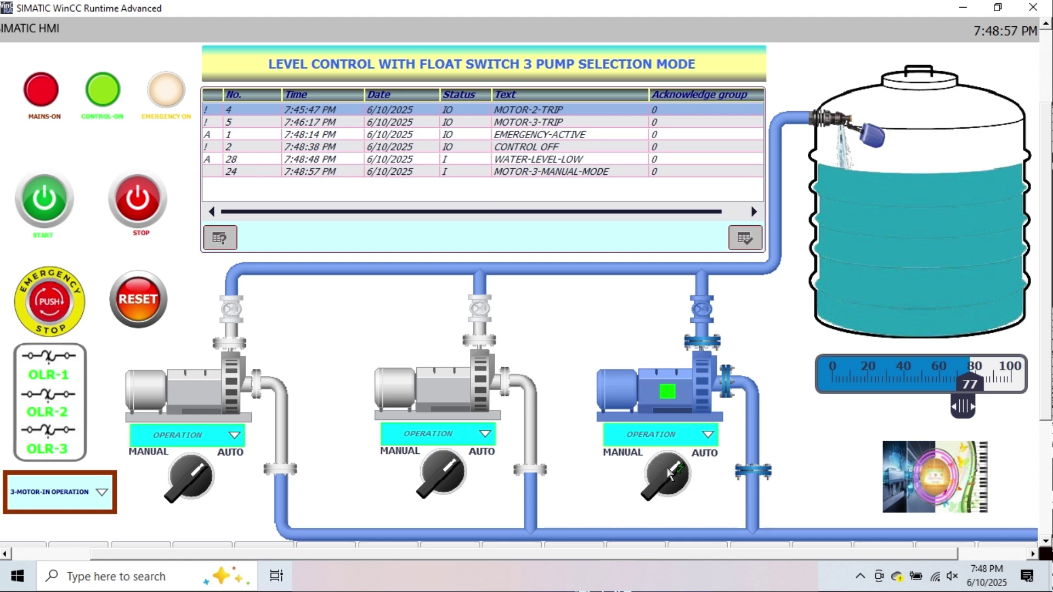
drag(964, 407, 1022, 428)
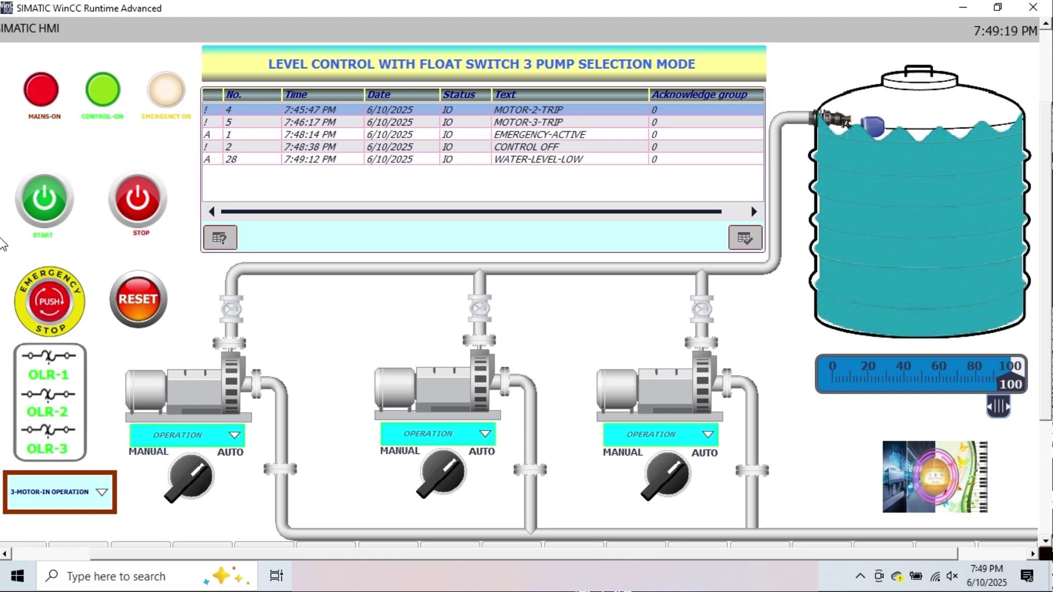
Step: Change the pump selection mode to AUTO-MODE
click(74, 501)
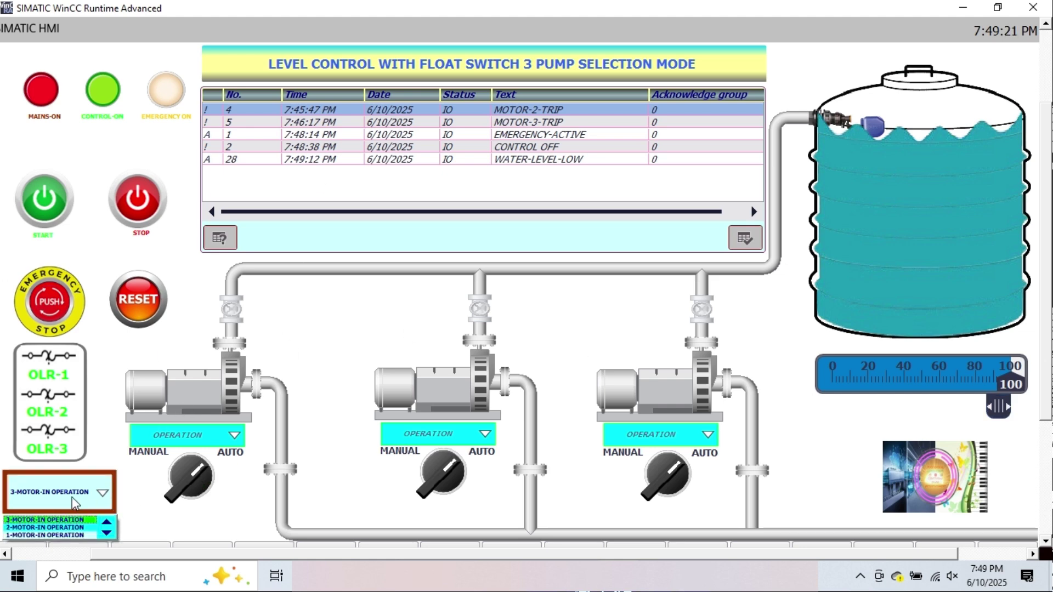
key(Down)
key(Down)
key(Down)
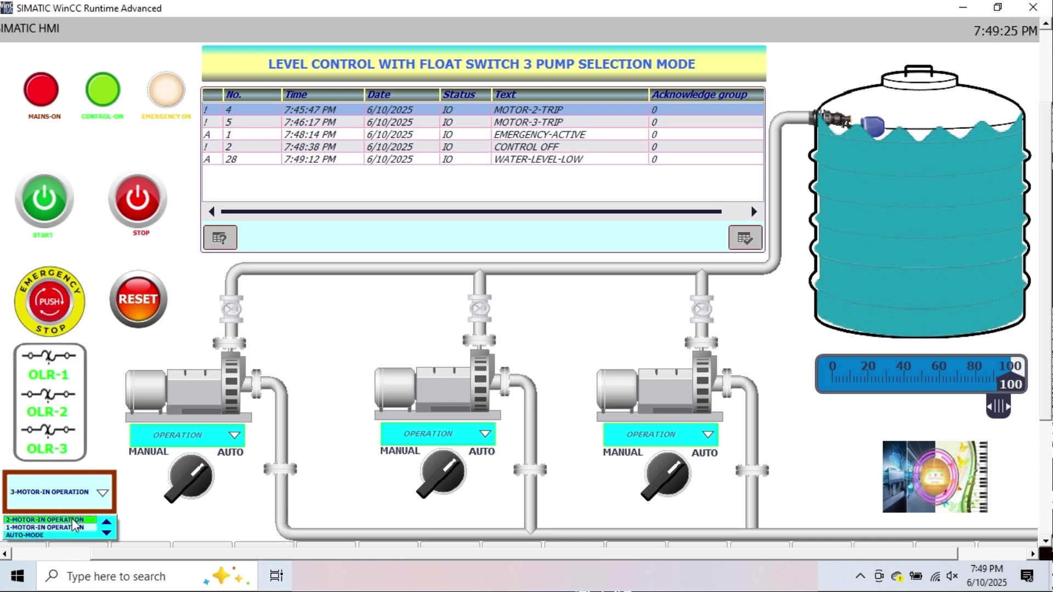
click(75, 535)
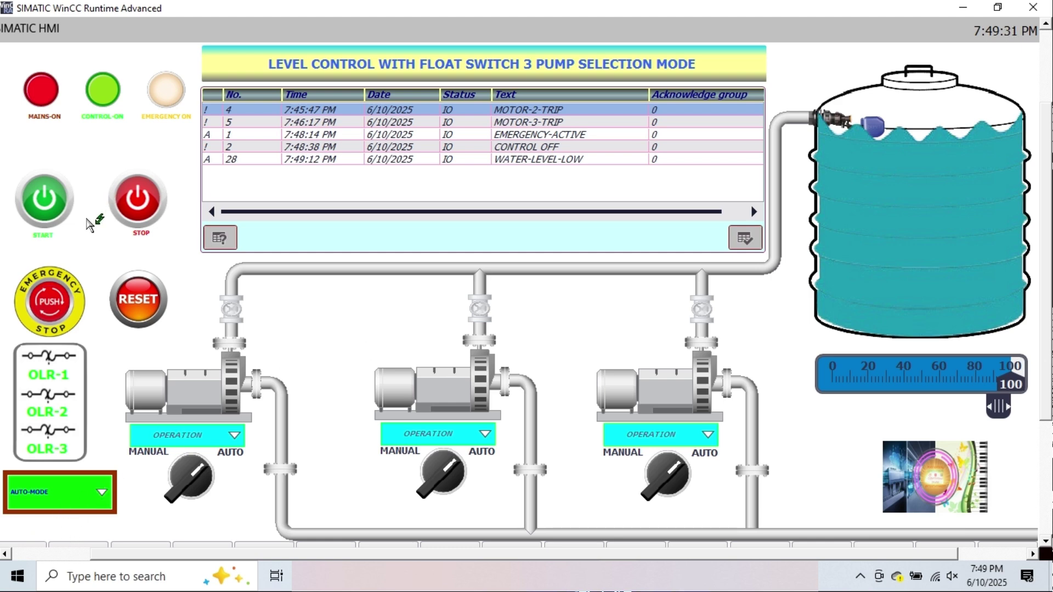
Step: Activate the emergency stop, try the pump 2 and pump 3 selectors, and release the emergency stop
click(51, 306)
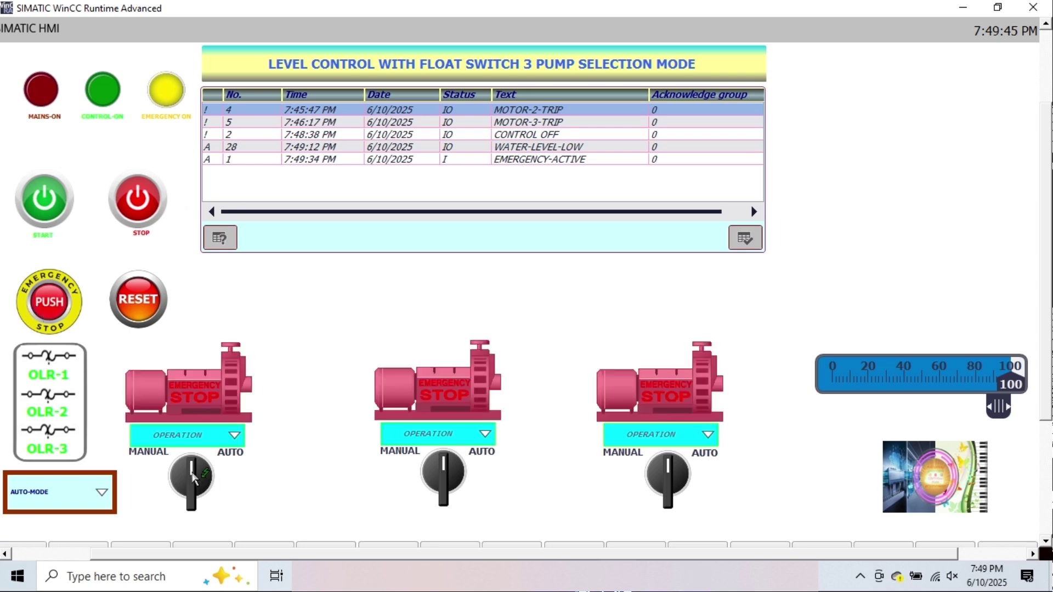
click(443, 476)
click(665, 482)
click(44, 307)
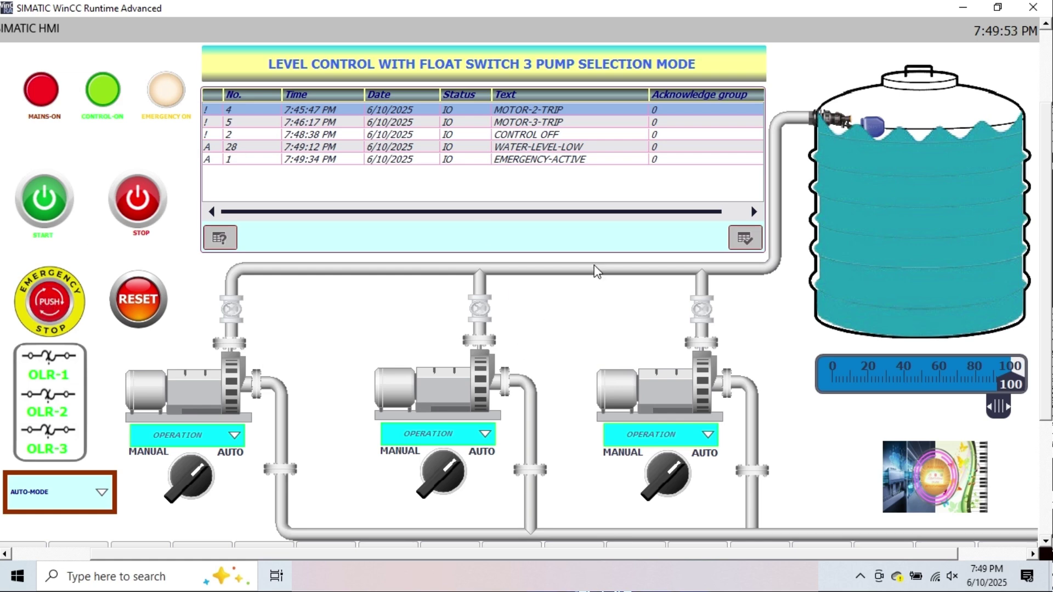
Step: Switch pump 3 to manual mode and lower the tank level to 46
click(668, 474)
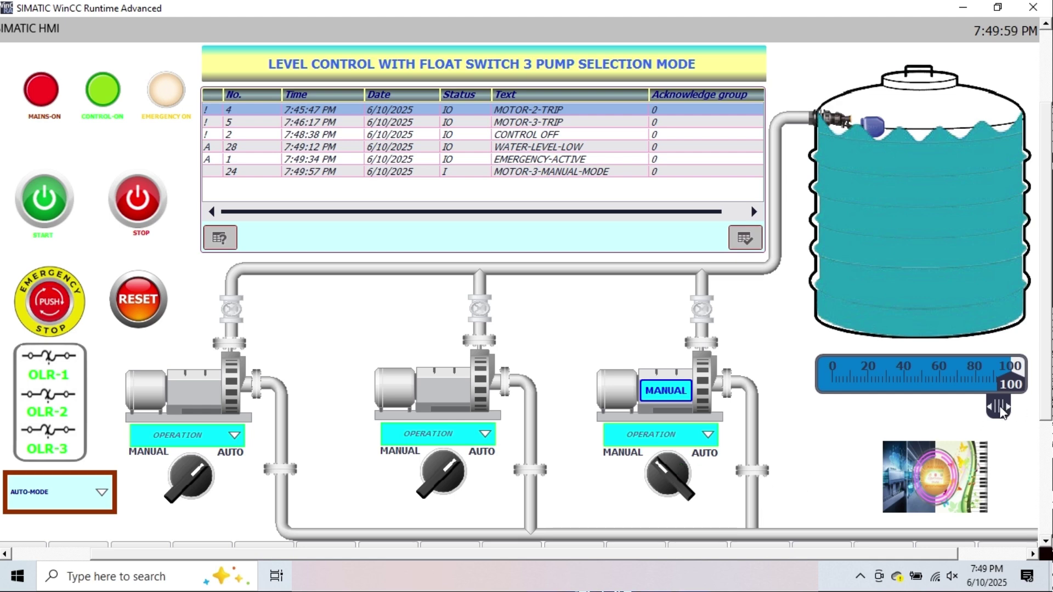
drag(1000, 411, 917, 412)
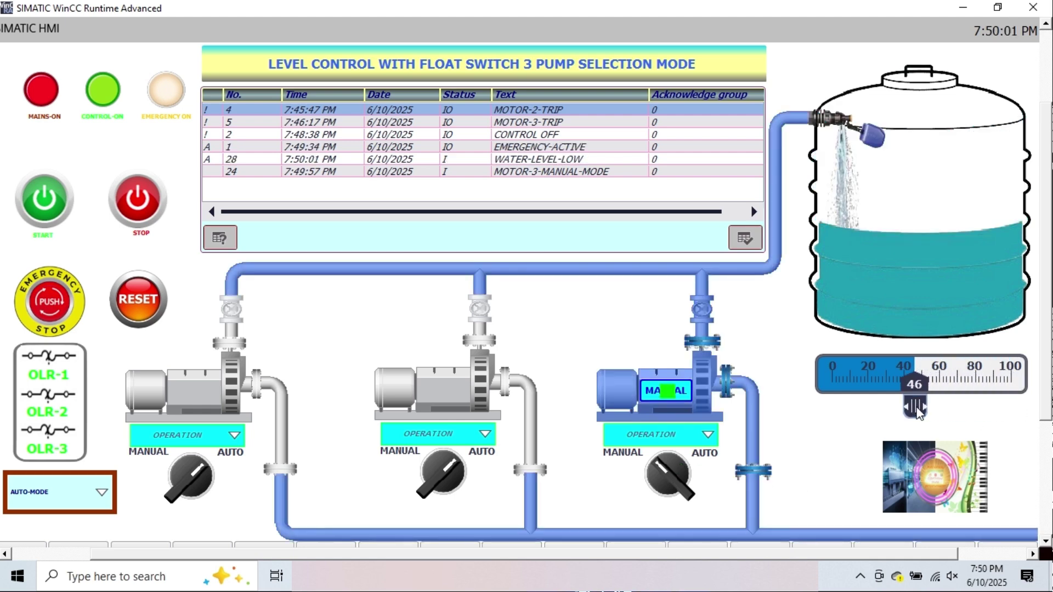
Step: Activate and release the emergency stop with pump 3 in manual, and return pump 3 to auto mode
click(39, 310)
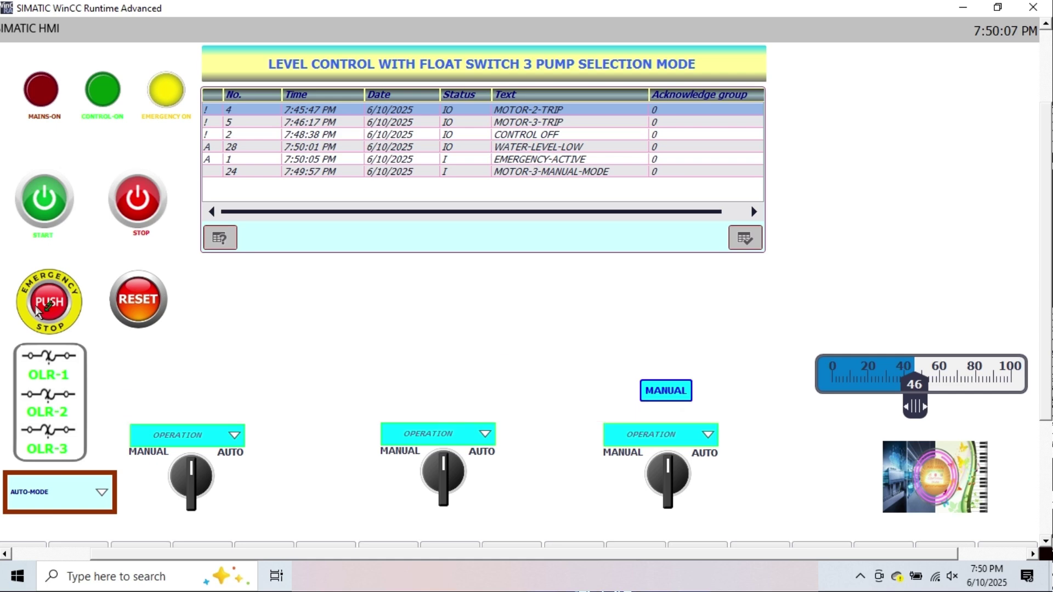
click(38, 310)
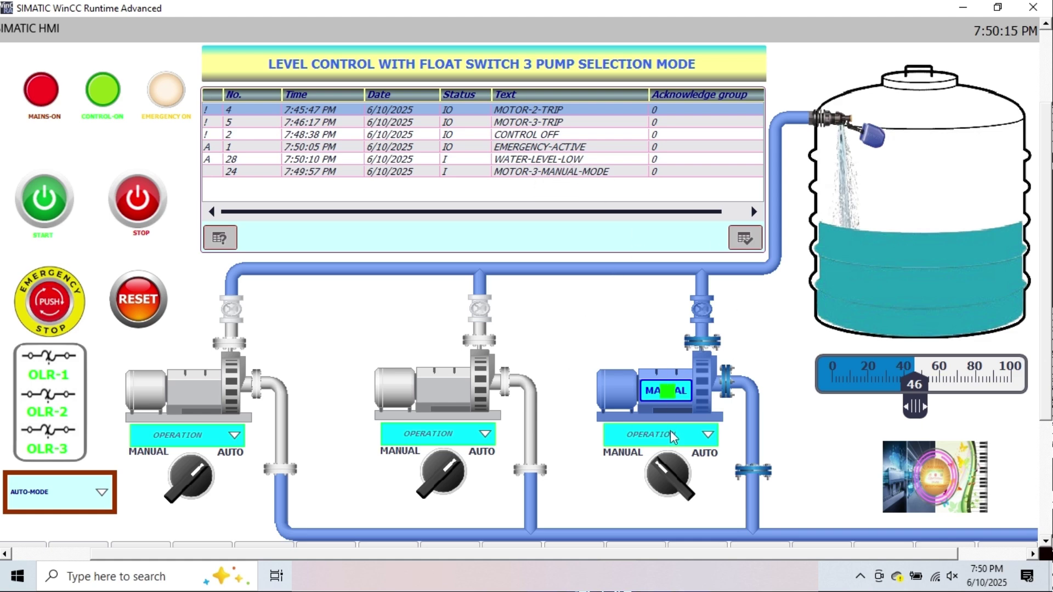
click(671, 471)
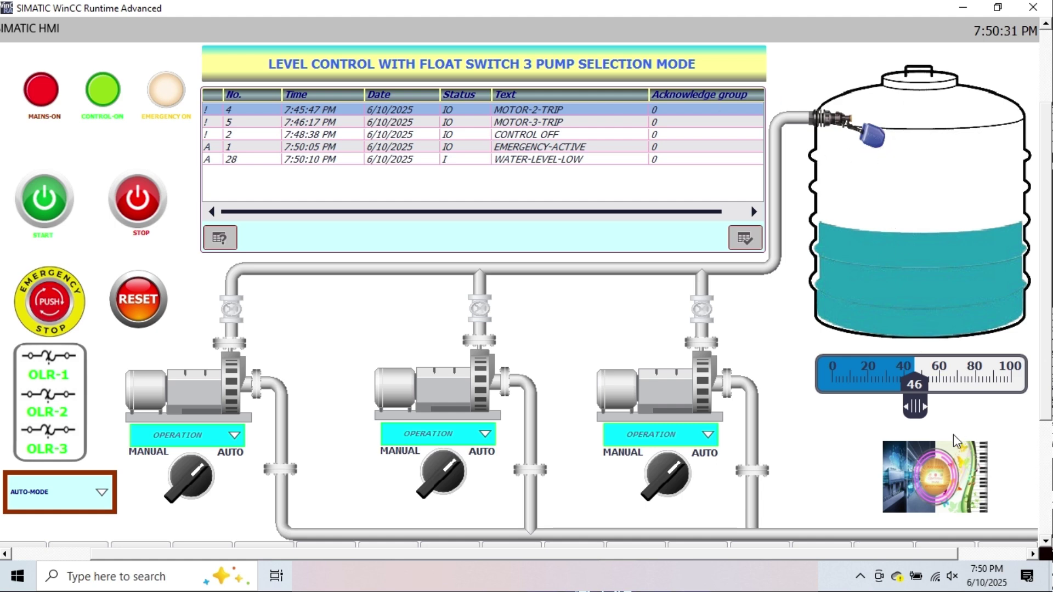
Step: Test the float switch by moving the tank level to 85, down to 76, and up to 88
drag(918, 408, 987, 410)
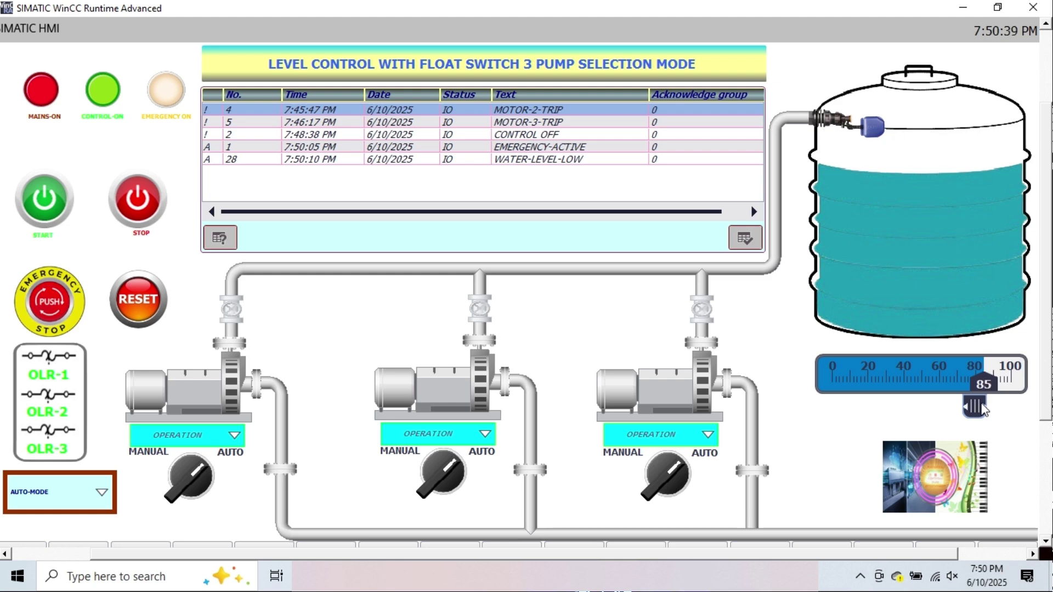
mouse_move(981, 406)
mouse_down()
mouse_move(967, 408)
mouse_move(994, 416)
mouse_move(971, 418)
mouse_up()
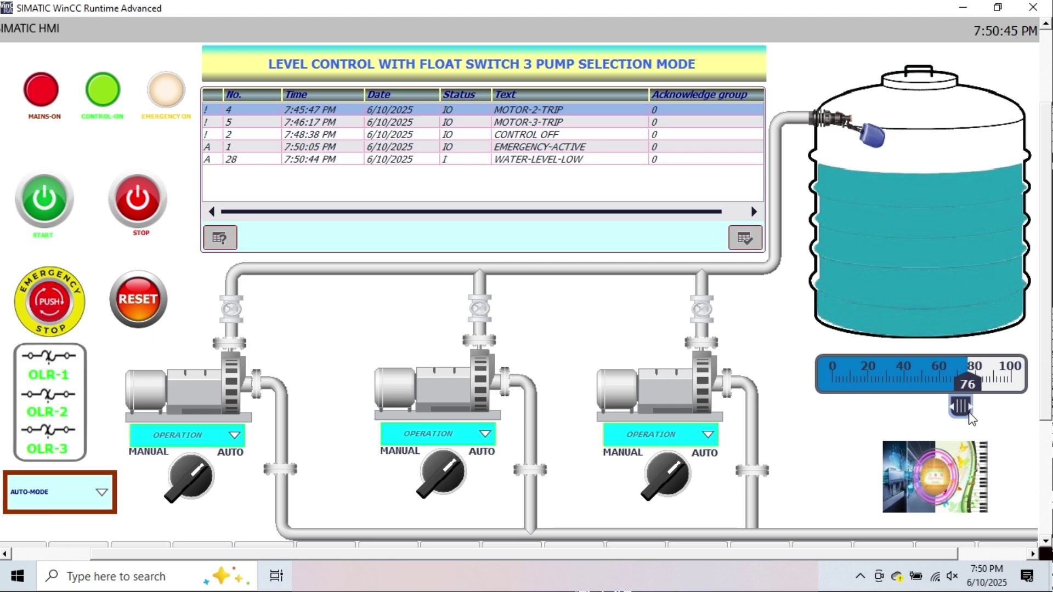
drag(972, 419, 992, 419)
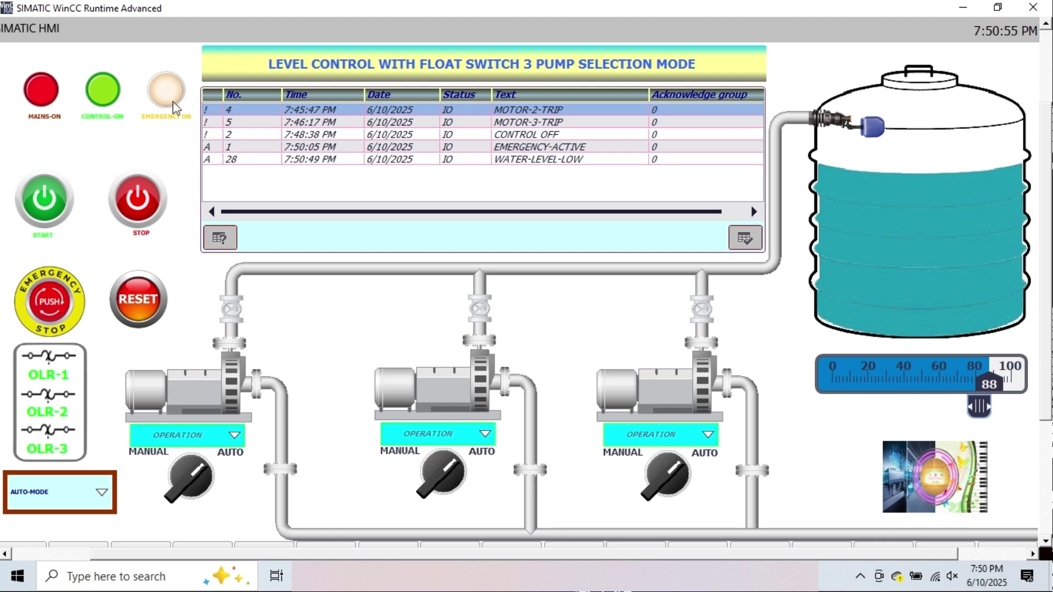
Step: Activate and release the emergency stop with all three pumps in auto mode and the tank level at 88
click(46, 328)
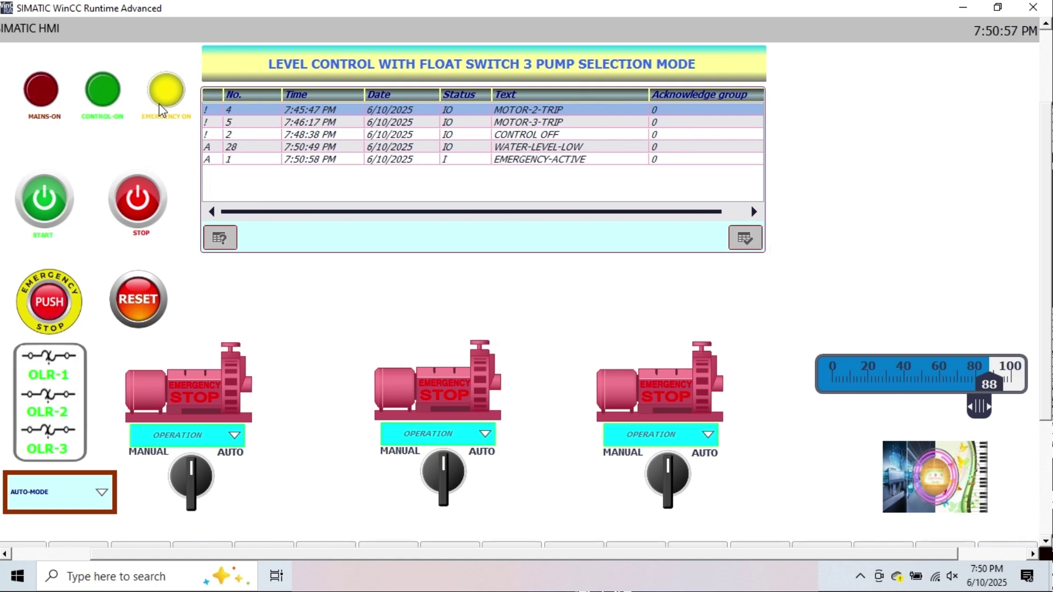
click(61, 301)
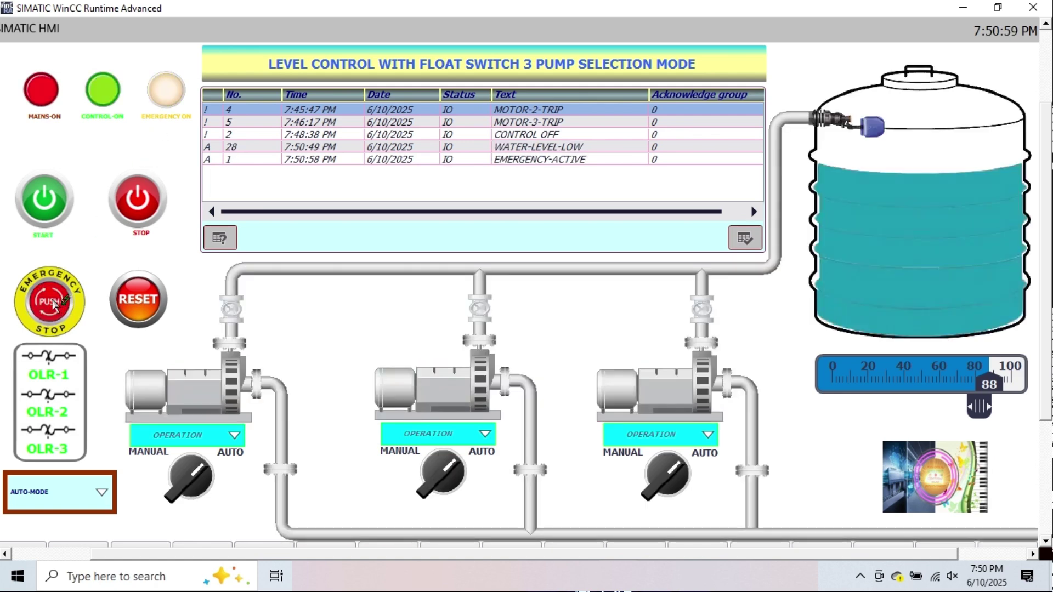
Step: Trip the OLR-1 and OLR-2 overload relays with all pumps in auto mode, and restore both relays
click(50, 355)
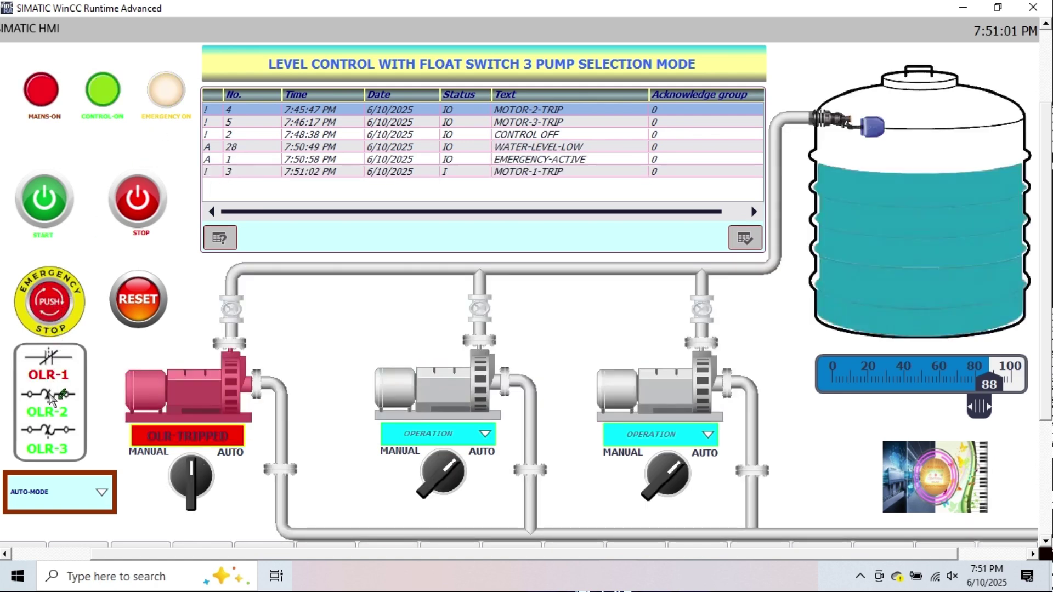
click(51, 395)
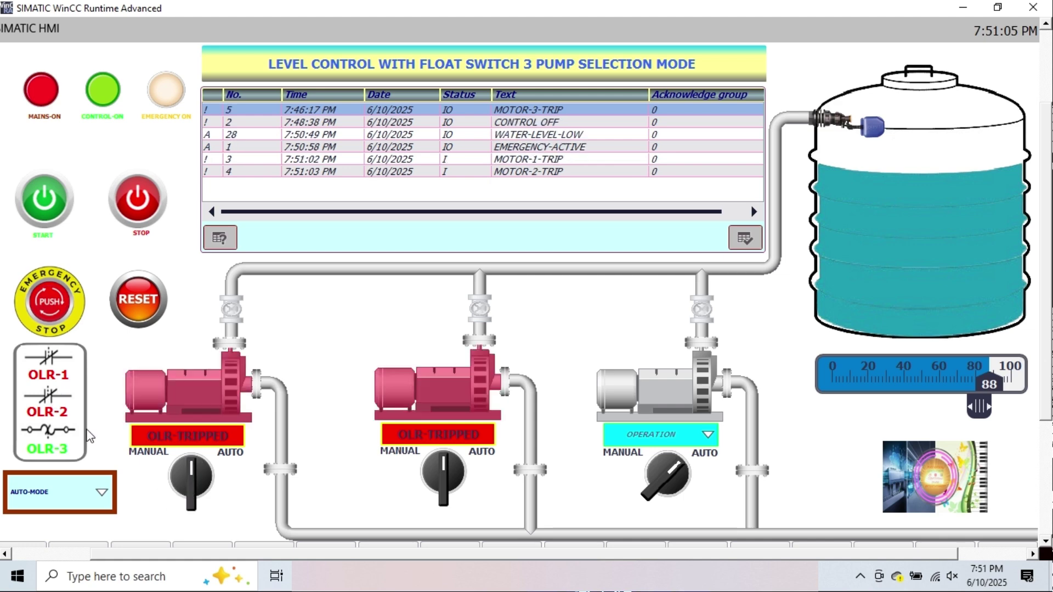
click(57, 405)
click(51, 356)
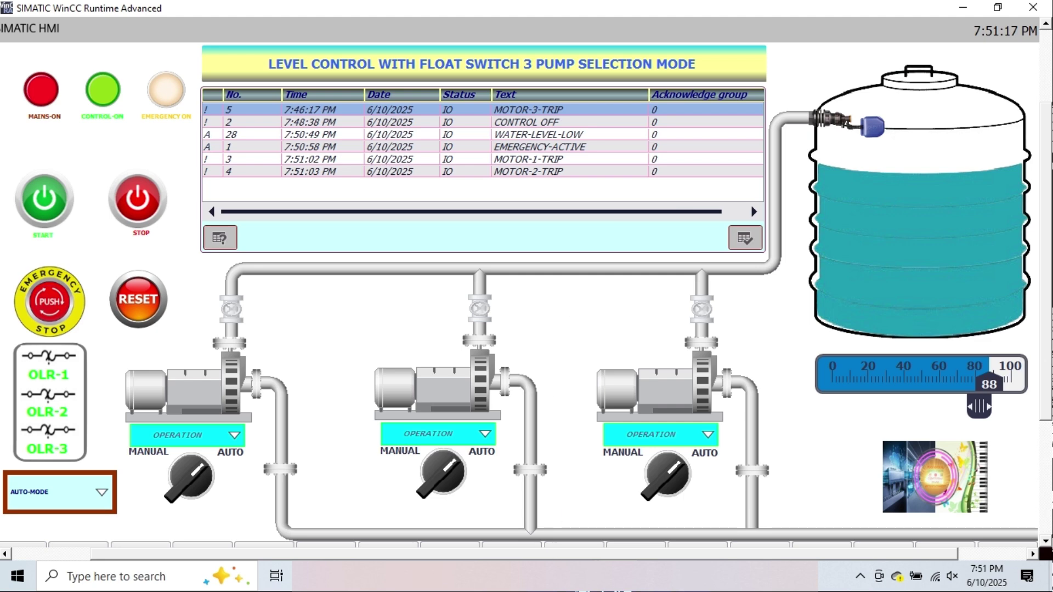
Step: Switch to the TIA Portal project, open Network 1 of Main [OB1], and turn on online monitoring
mouse_move(542, 575)
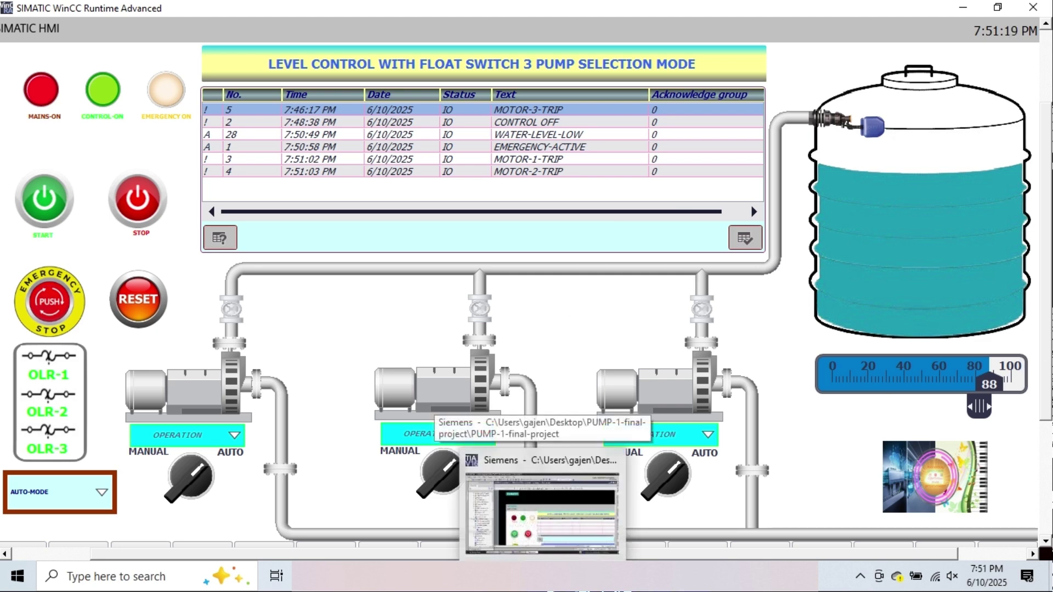
click(542, 513)
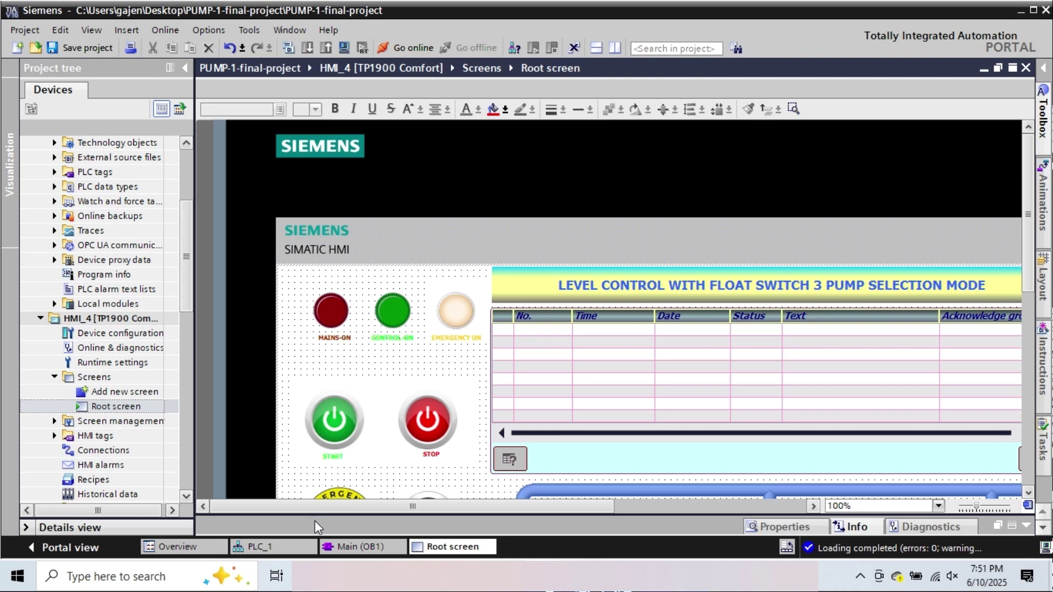
click(343, 548)
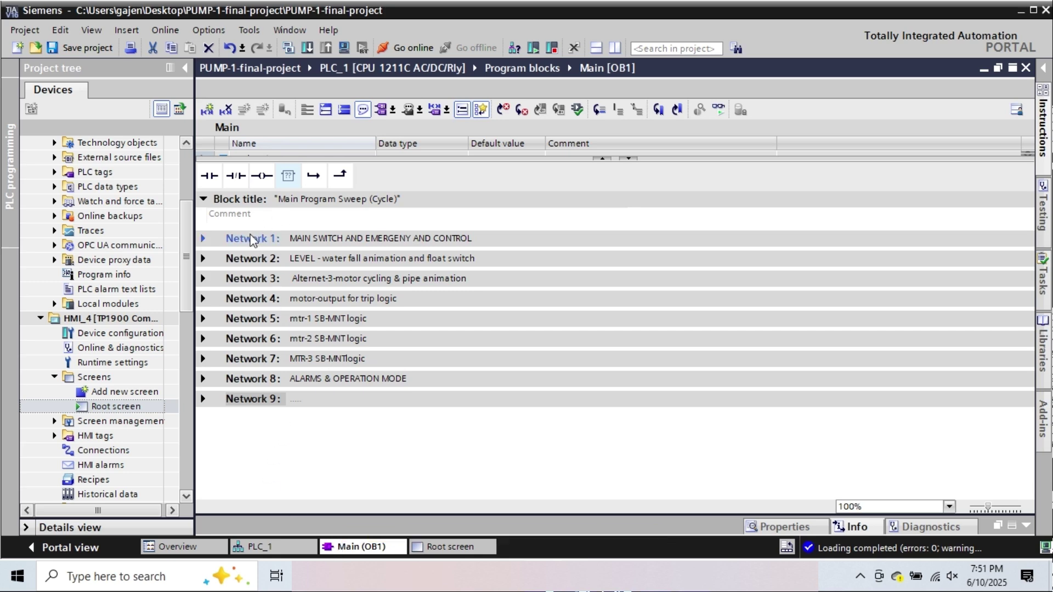
click(203, 238)
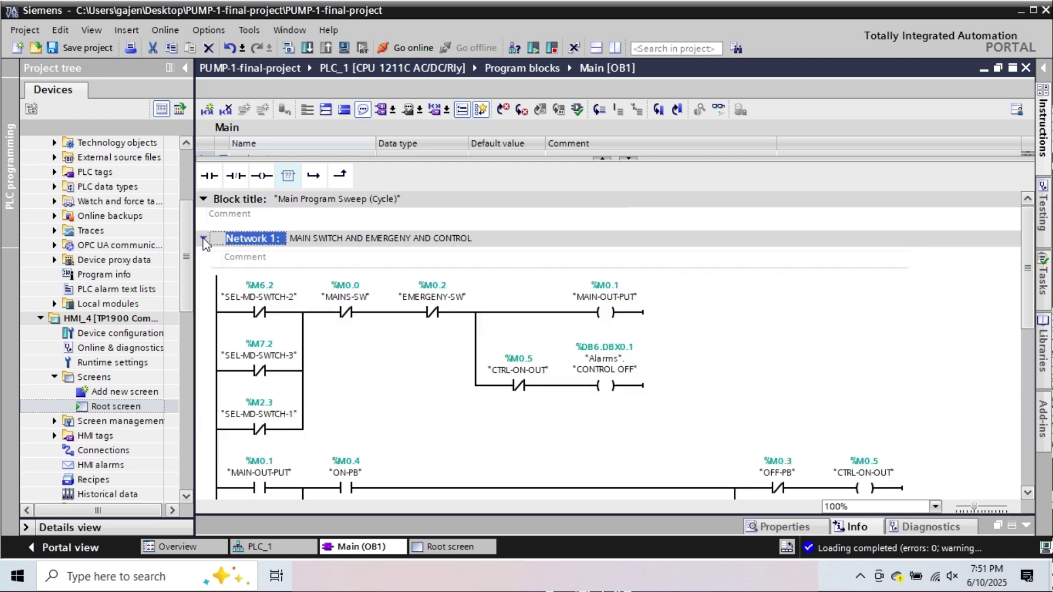
click(720, 113)
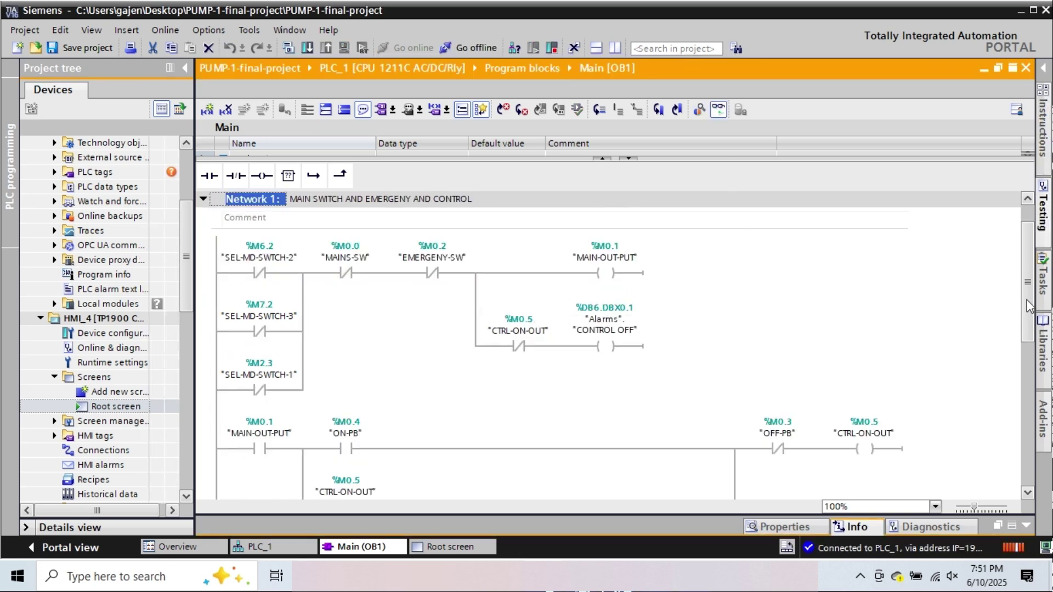
Step: Examine the main switch, emergency and control rungs in Network 1, and collapse the network
drag(1027, 299, 1028, 326)
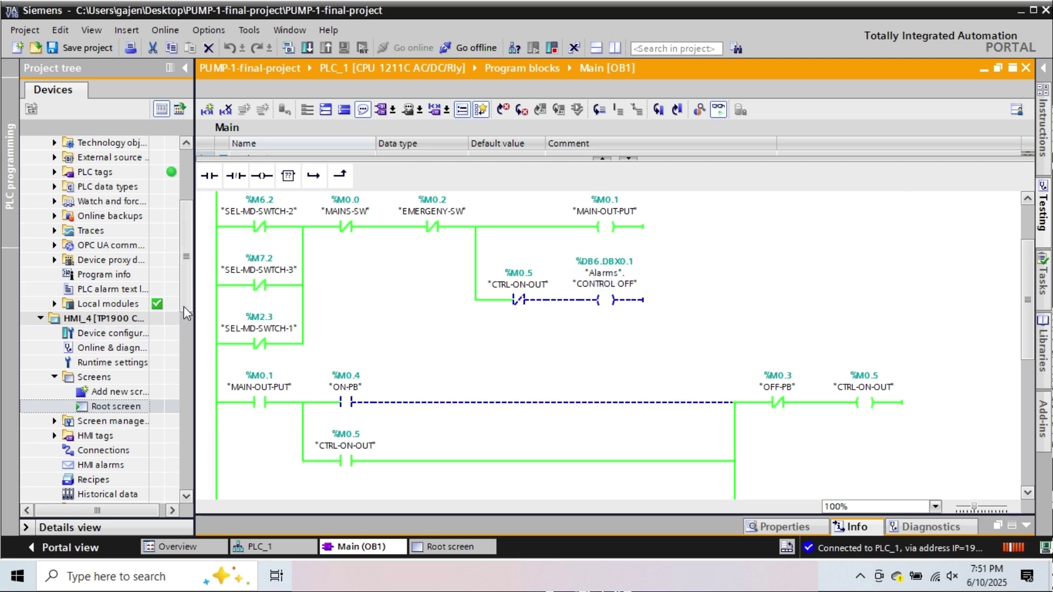
drag(187, 313, 195, 241)
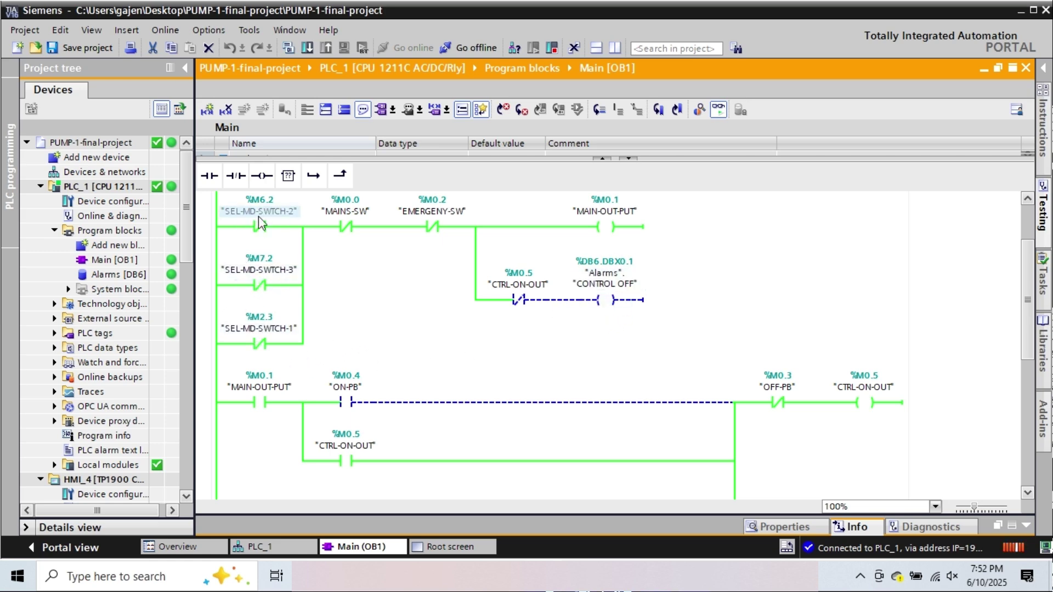
scroll(397, 340, down, 3)
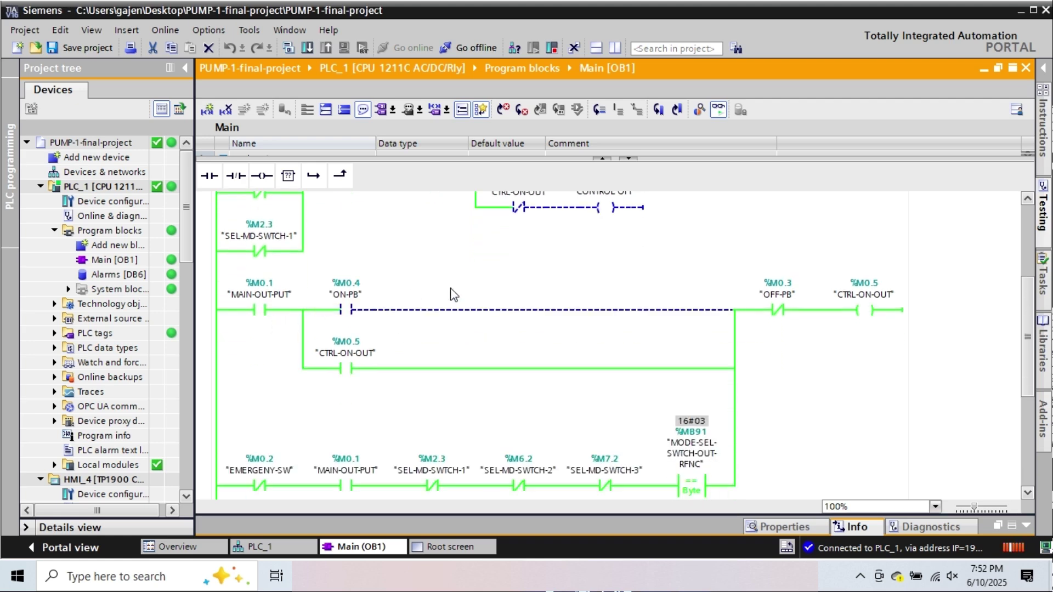
scroll(561, 448, down, 5)
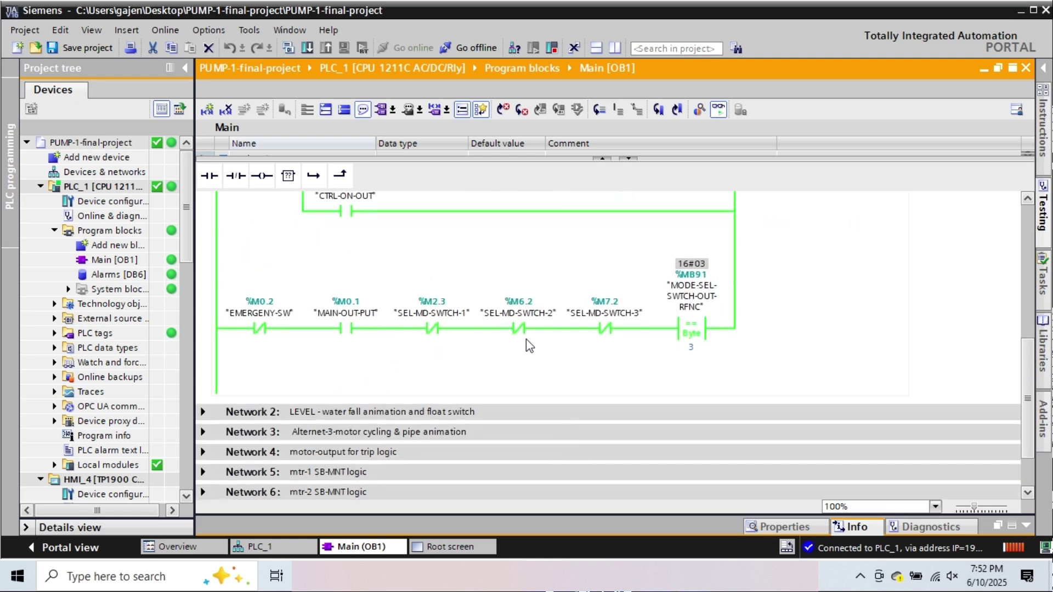
scroll(525, 339, up, 4)
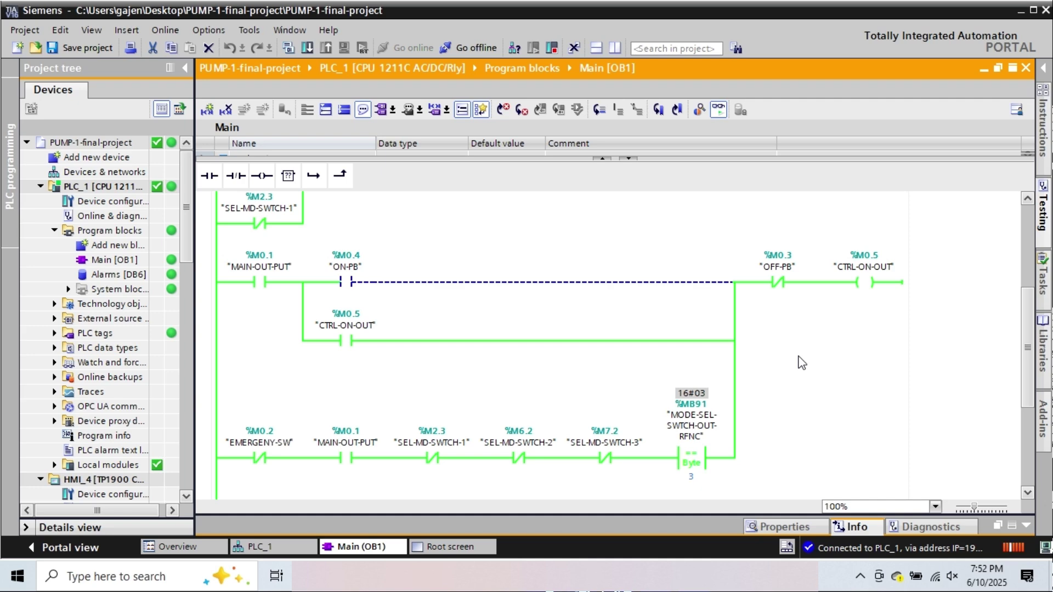
scroll(801, 362, up, 6)
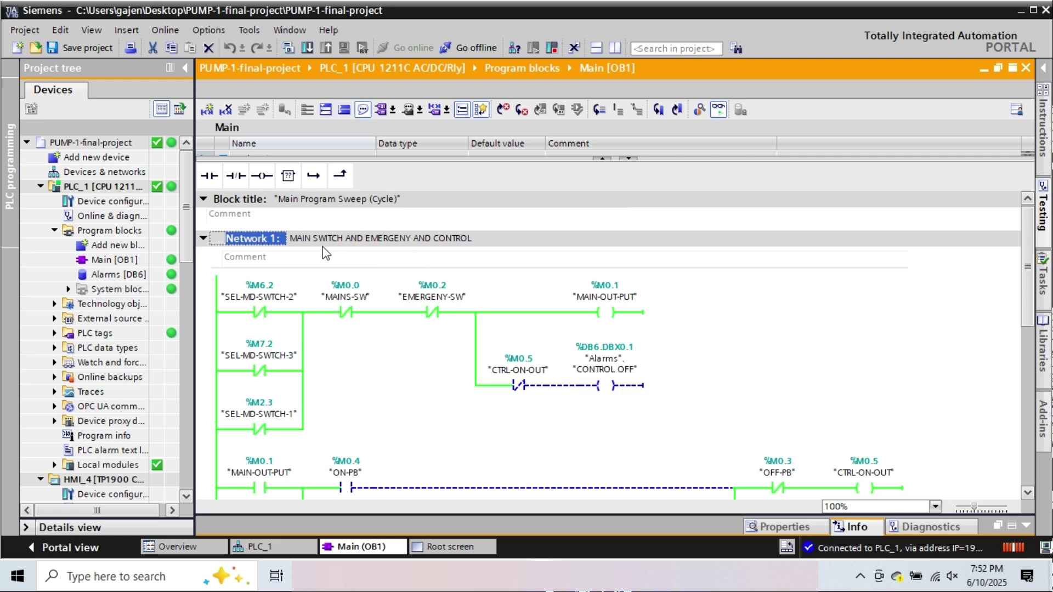
click(203, 239)
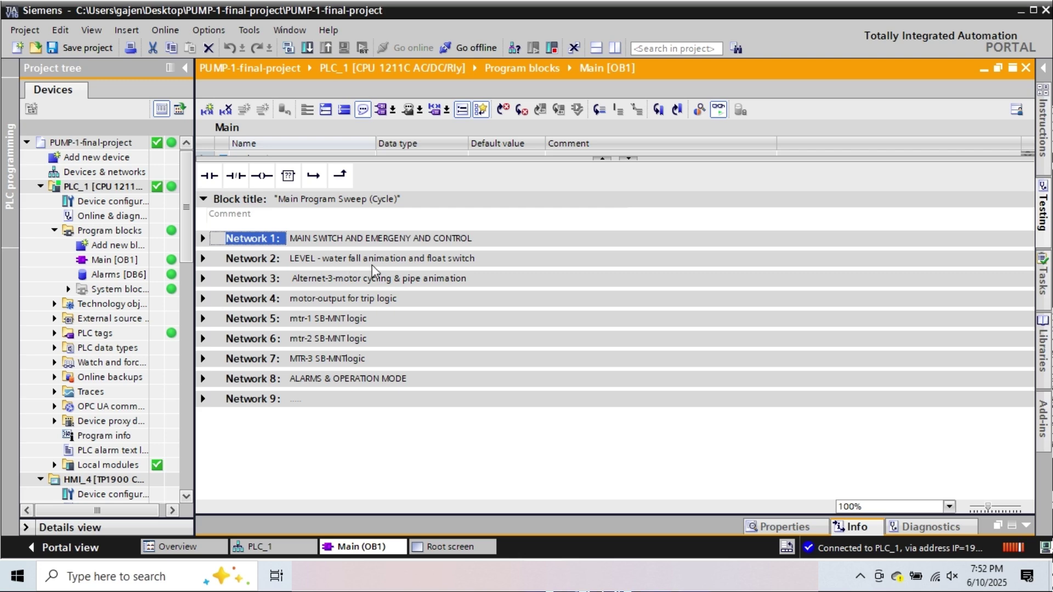
Step: Expand Network 2, lower the tank level to 30 in WinCC Runtime, and return to the TIA Portal ladder program
click(204, 259)
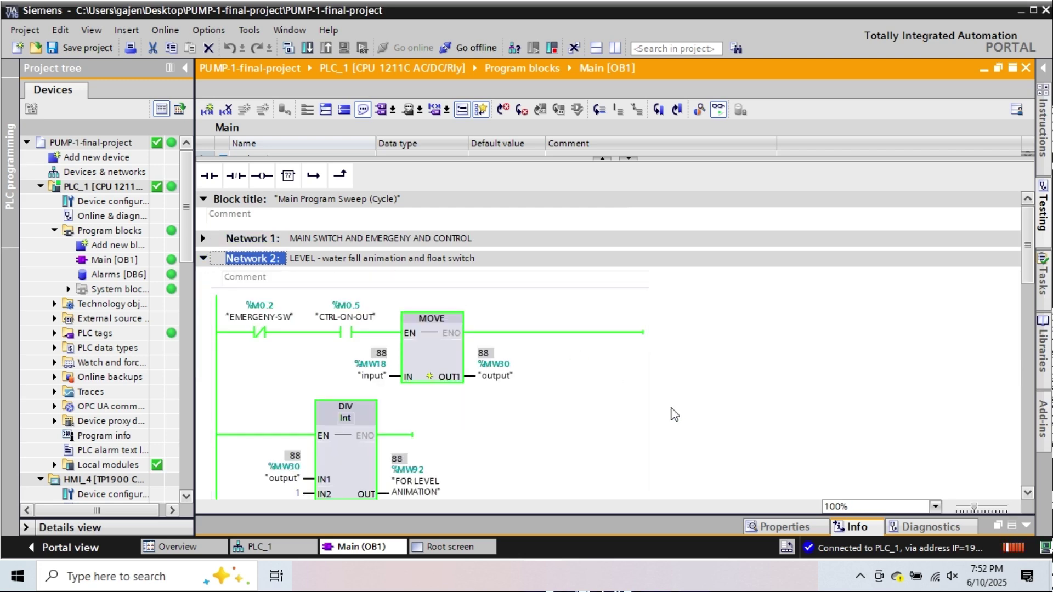
key(alt+Tab)
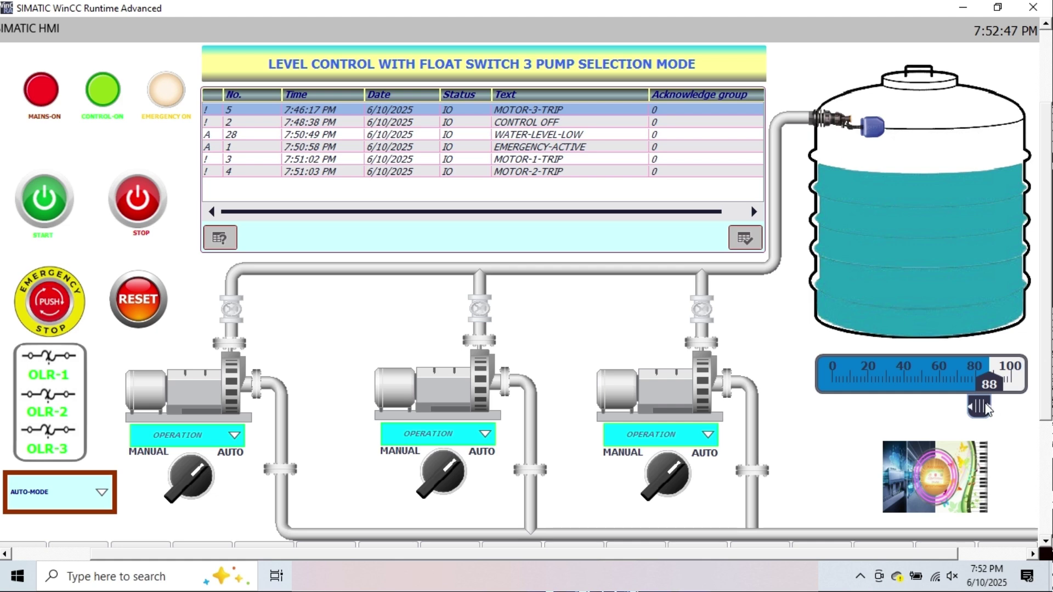
drag(984, 408, 890, 411)
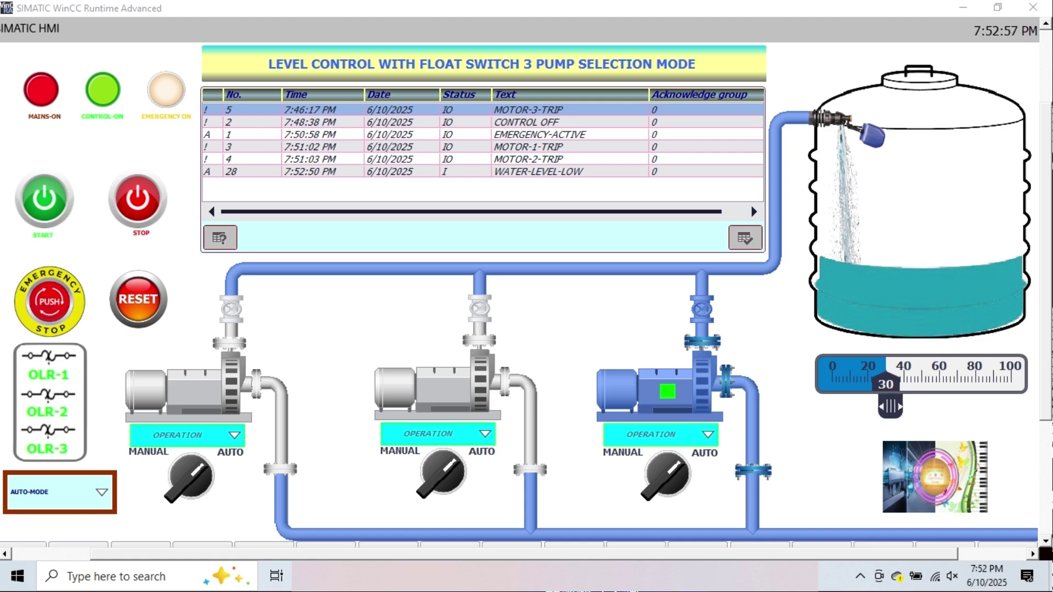
key(alt+Tab)
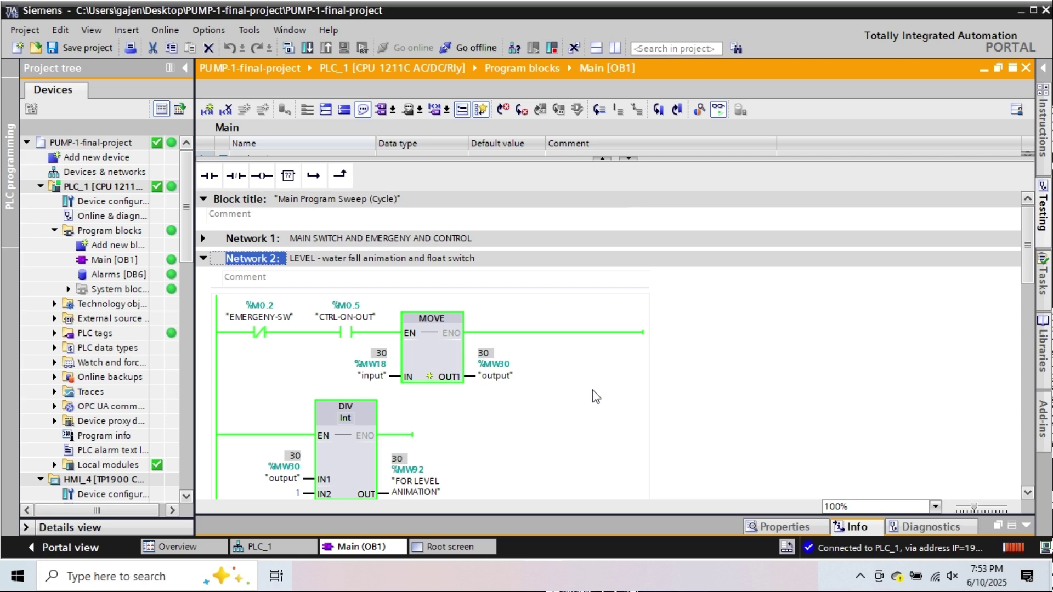
Step: Examine the level, water fall animation and float switch rungs in Network 2, and collapse the network
scroll(592, 390, down, 3)
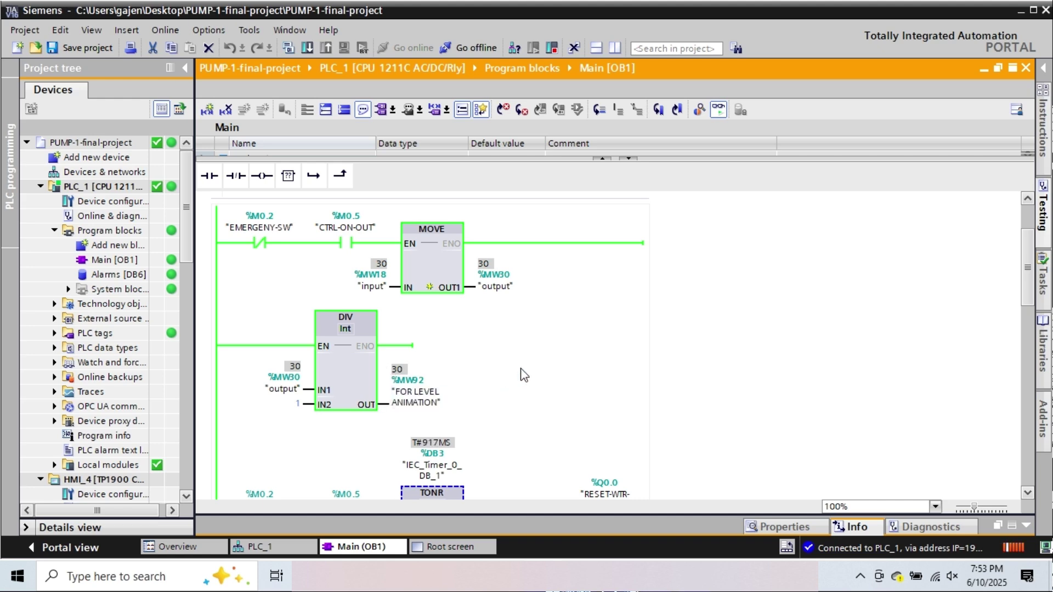
scroll(521, 377, down, 5)
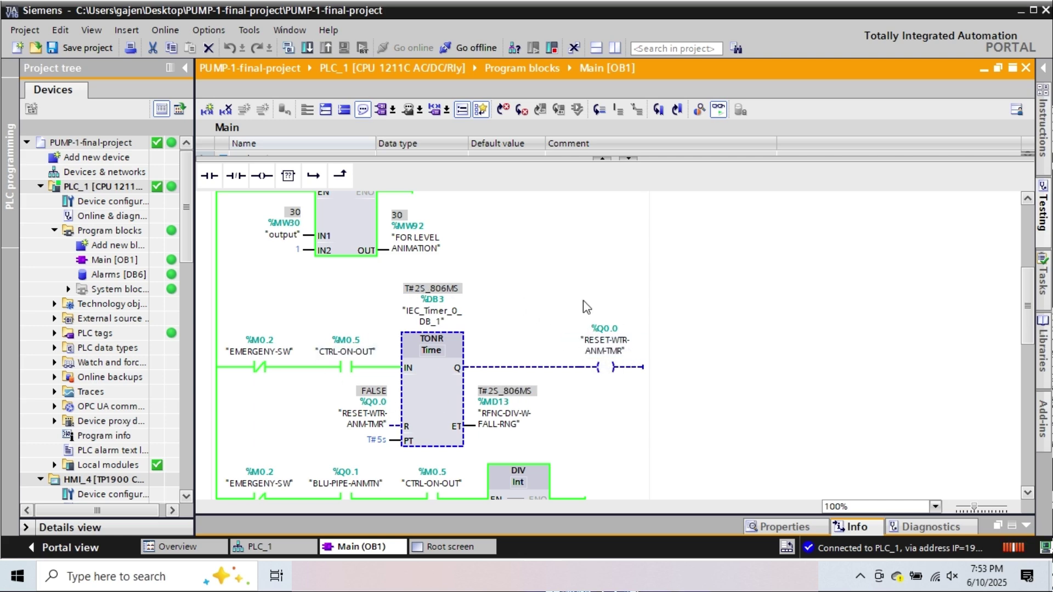
scroll(585, 313, down, 3)
scroll(586, 304, down, 3)
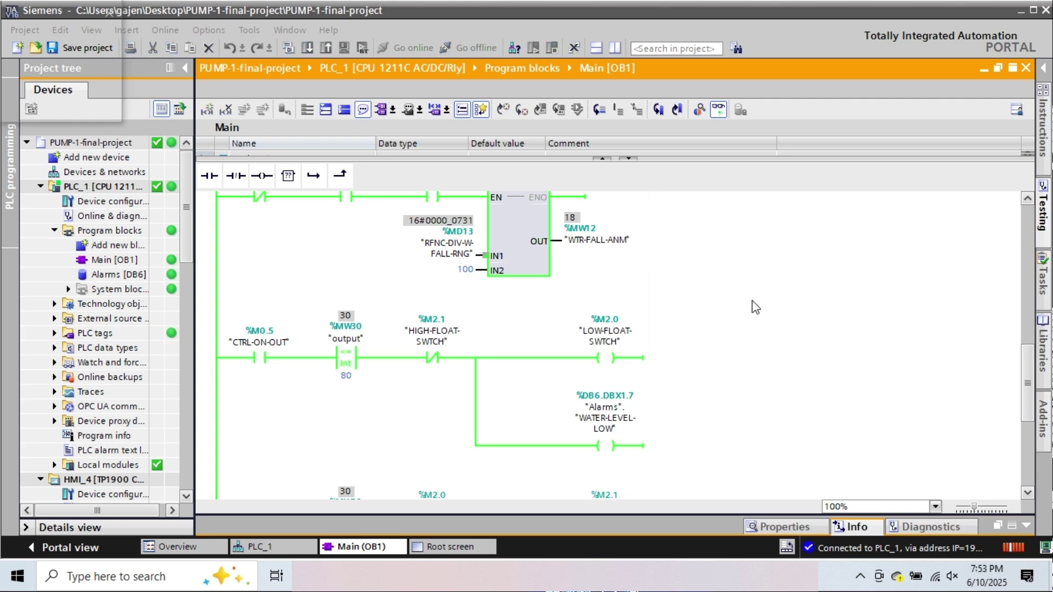
scroll(756, 307, down, 2)
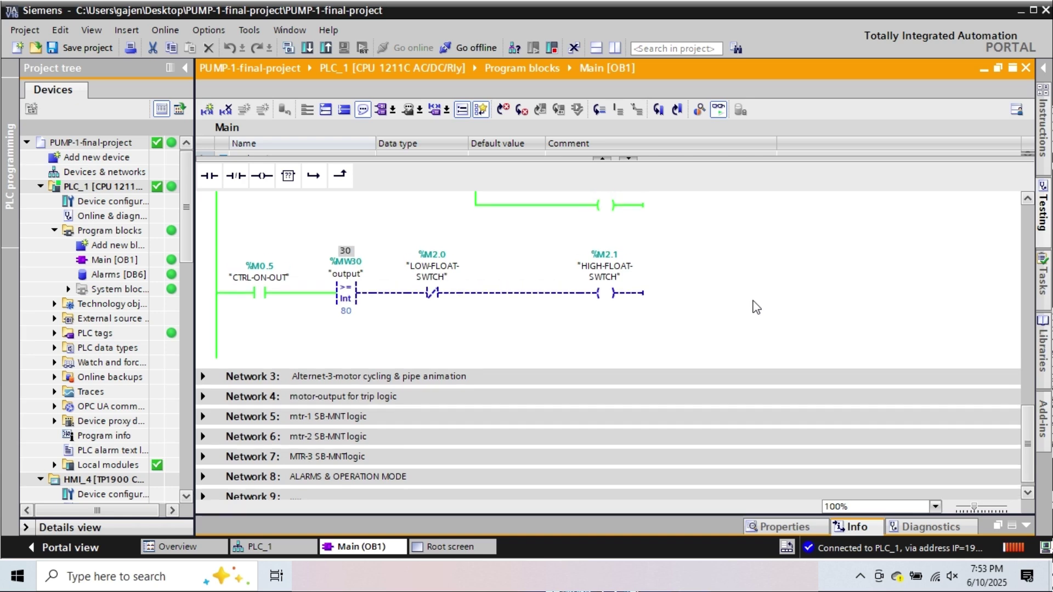
scroll(756, 307, up, 2)
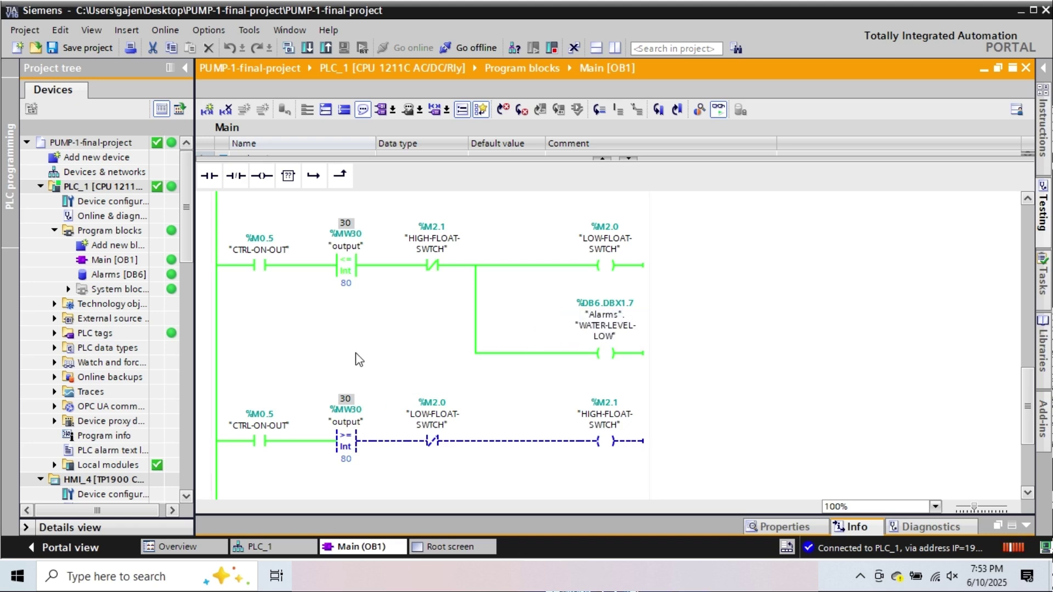
scroll(359, 360, down, 10)
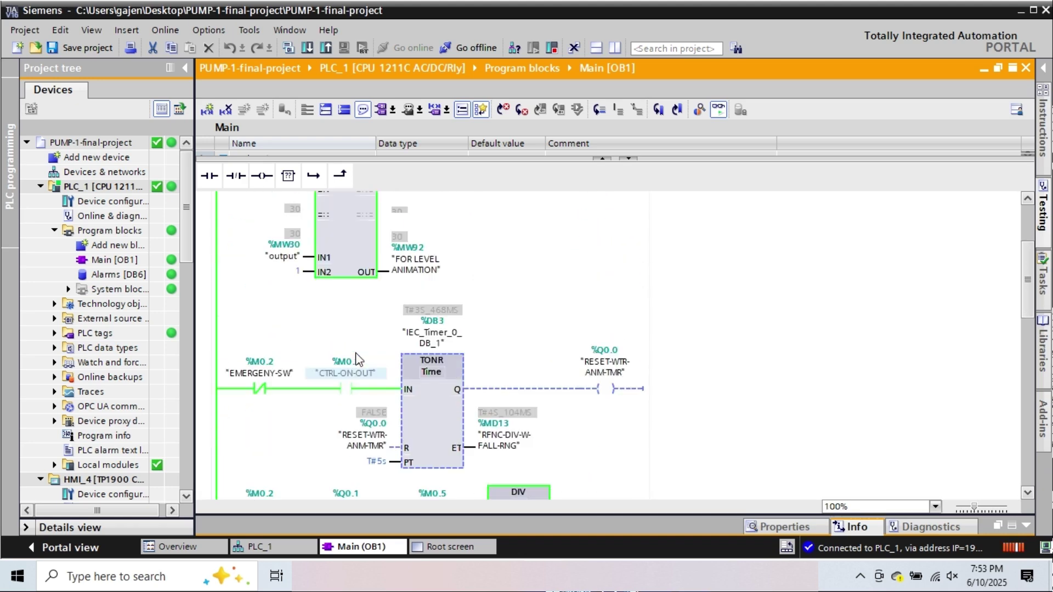
scroll(357, 360, up, 10)
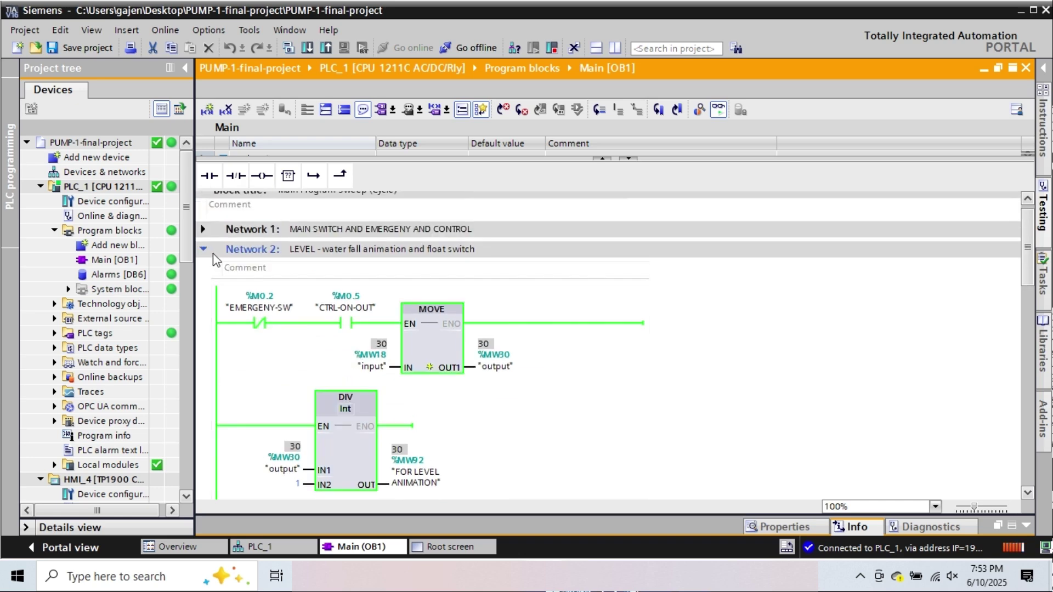
click(202, 251)
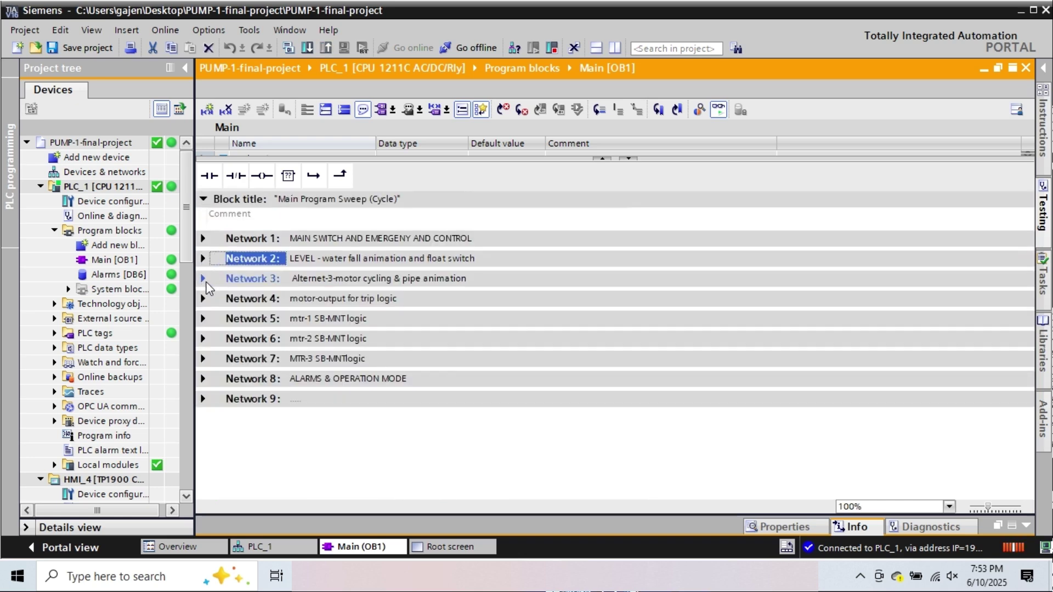
Step: Expand Network 3 and examine its motor counter, start and stop level comparisons, motor selection and pipe animation rungs
click(203, 278)
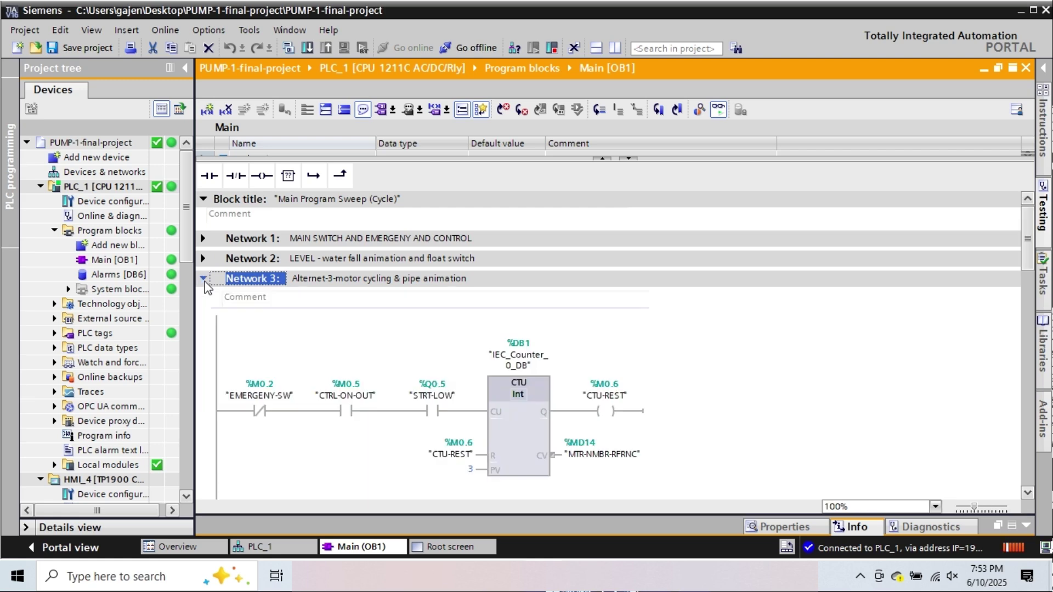
scroll(378, 335, down, 5)
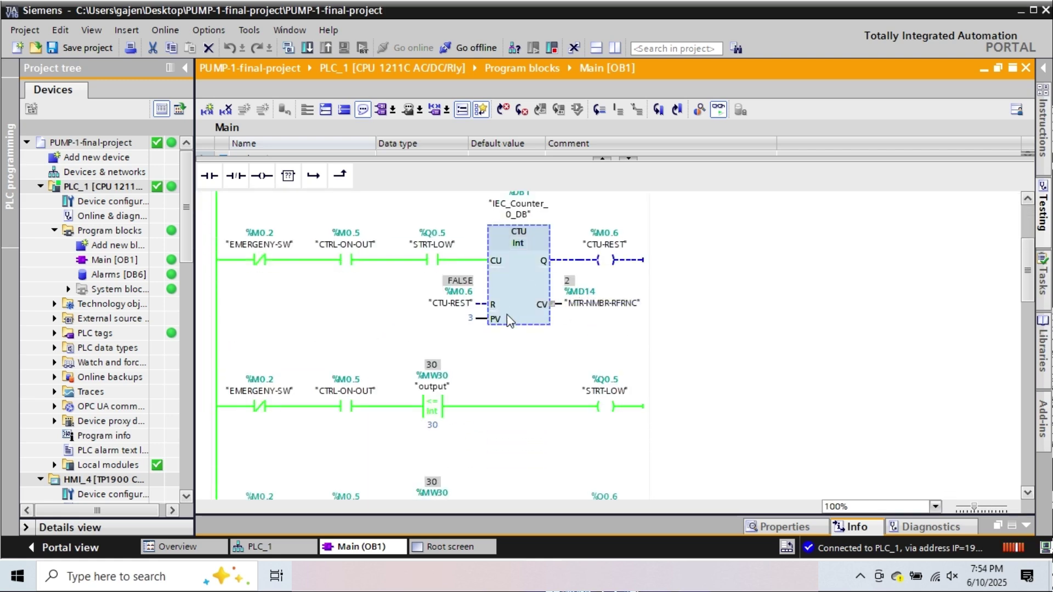
scroll(540, 375, down, 4)
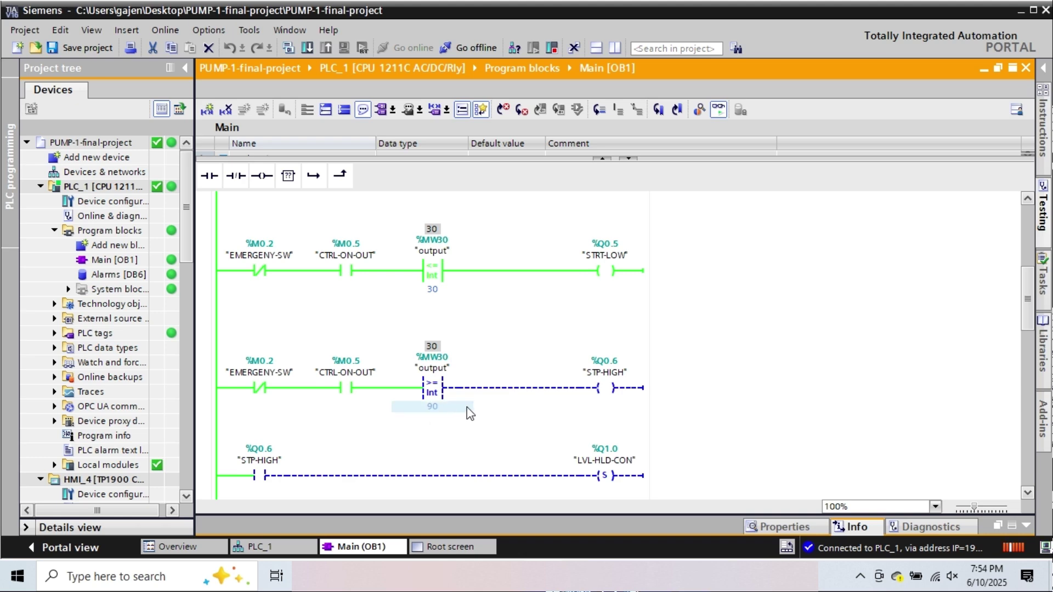
scroll(466, 407, down, 2)
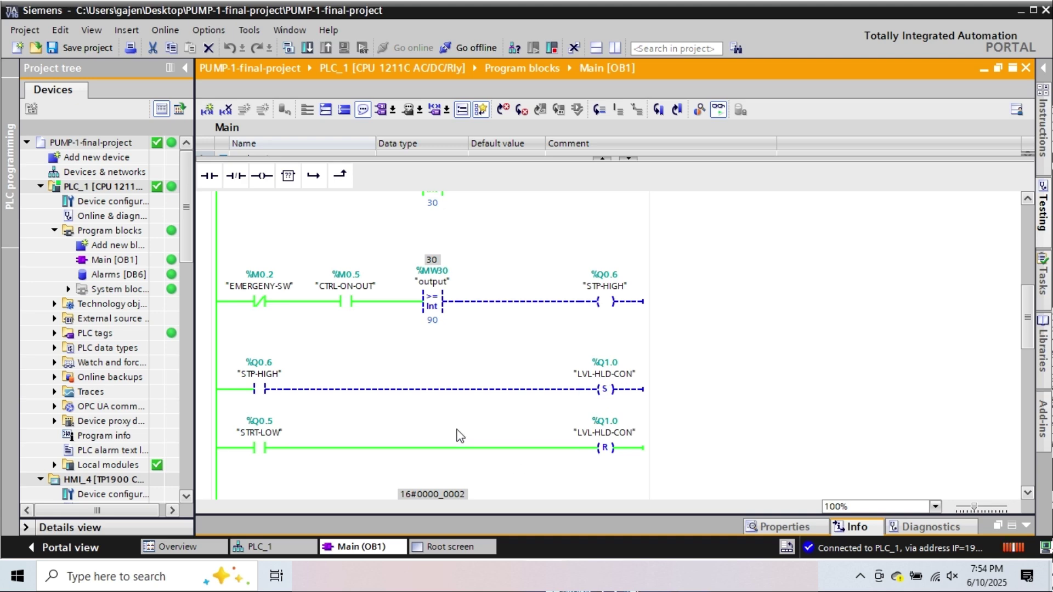
scroll(460, 436, down, 3)
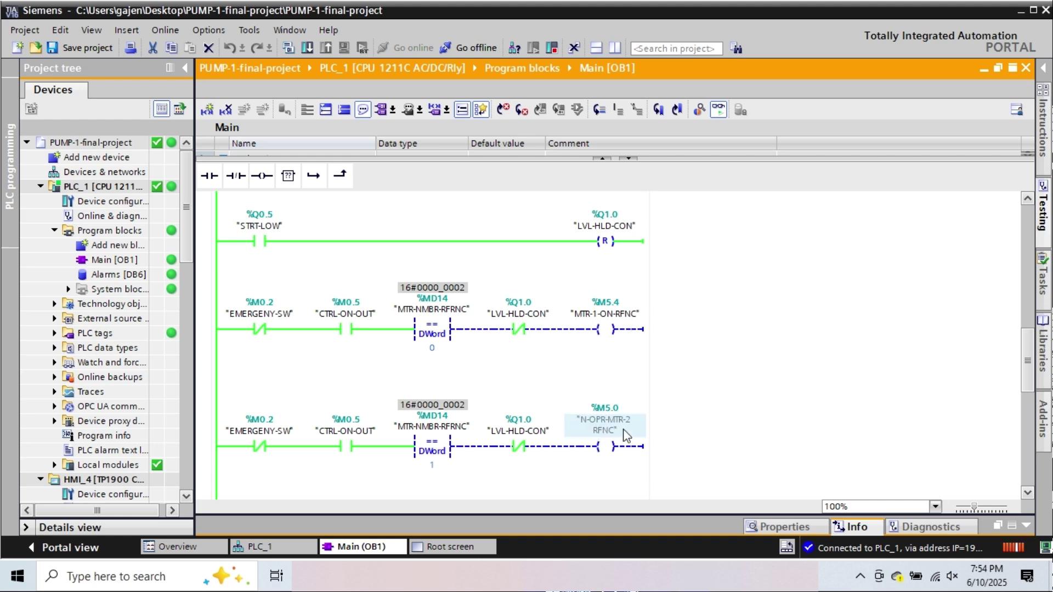
scroll(532, 386, down, 3)
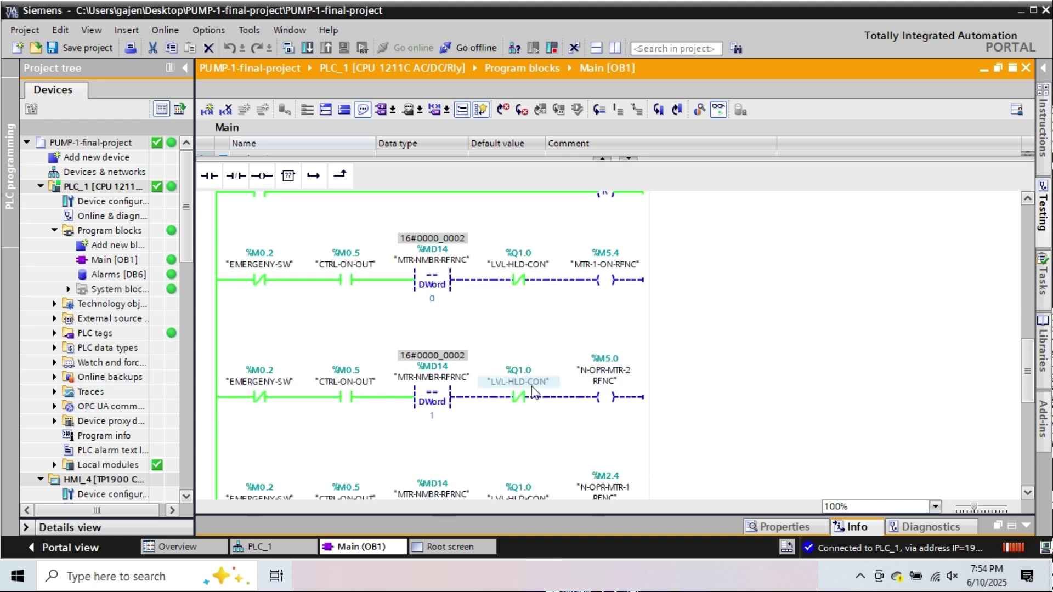
scroll(531, 386, down, 1)
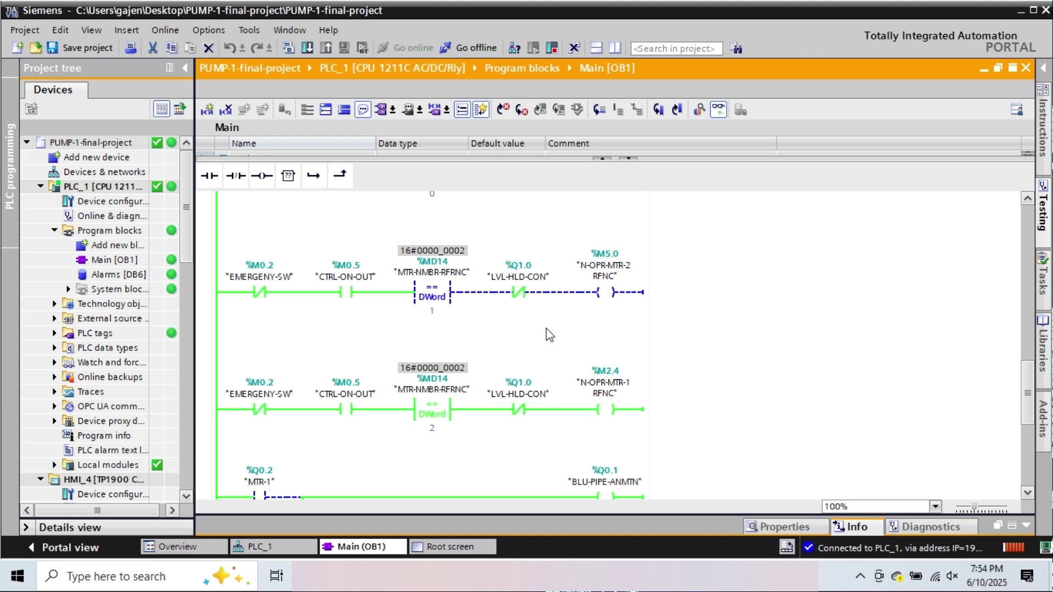
scroll(549, 335, down, 3)
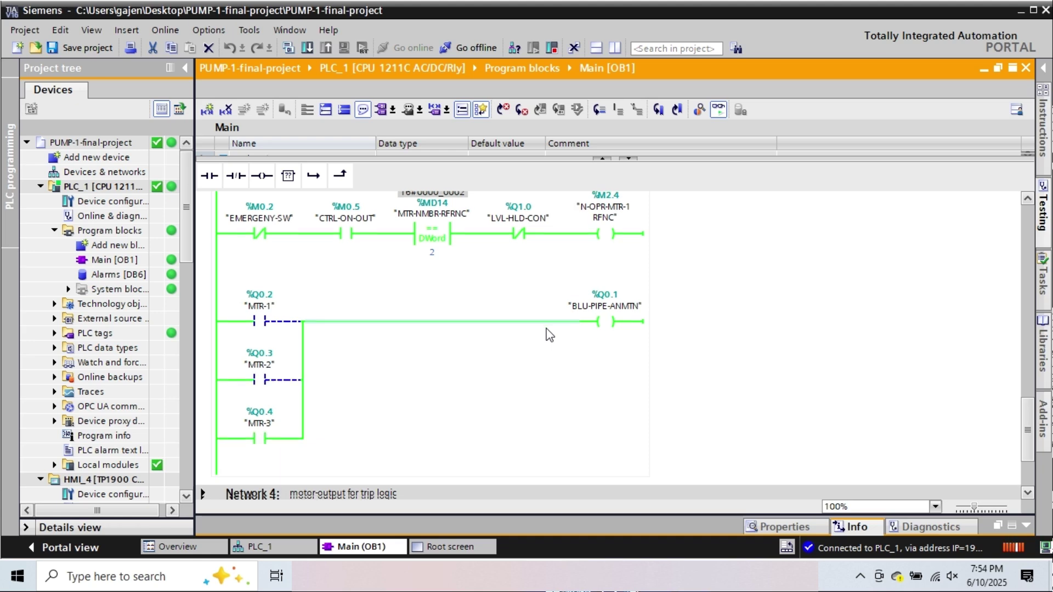
Step: Finish reviewing the blue pipe animation rung in Network 3, and collapse the network
scroll(549, 335, down, 1)
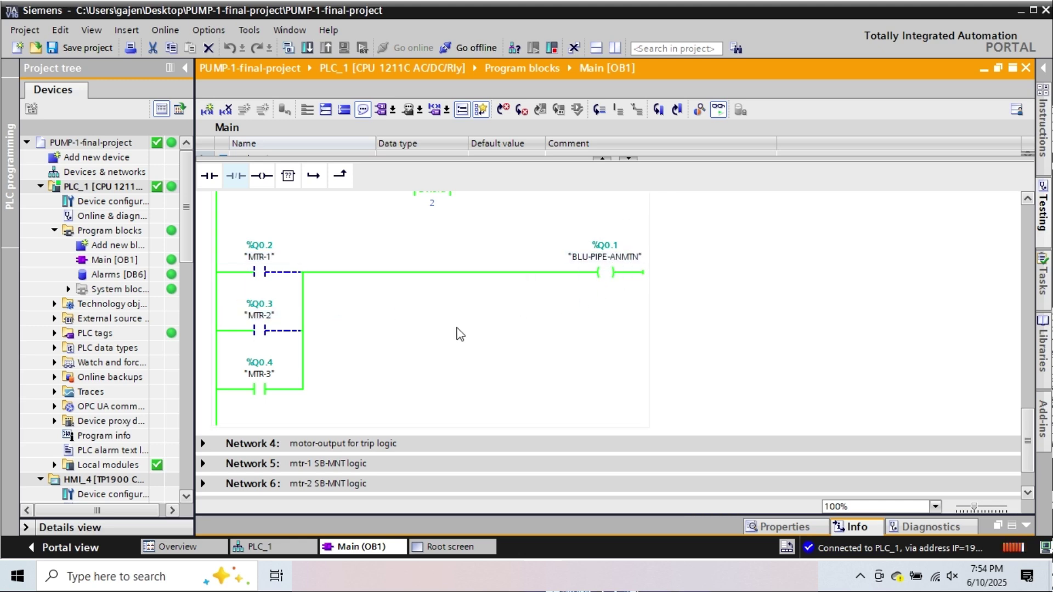
scroll(460, 334, up, 15)
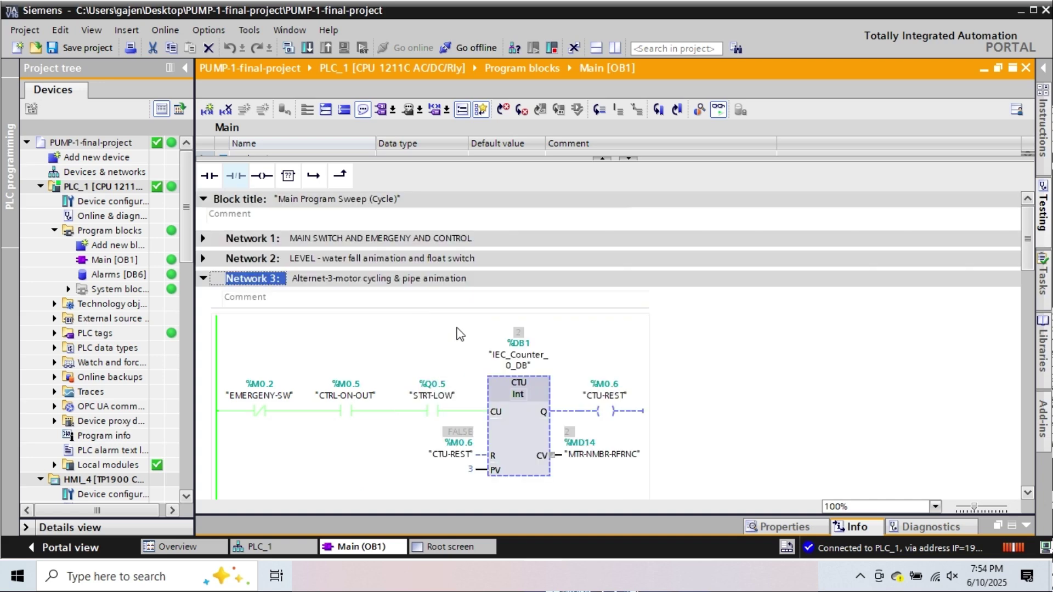
click(203, 278)
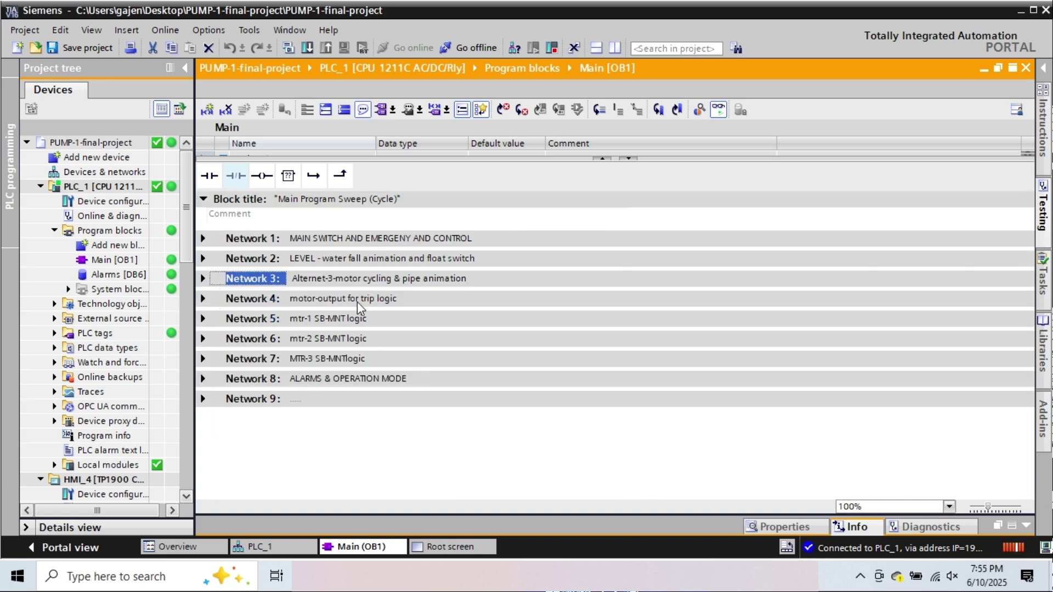
Step: Expand Network 4, examine the motor 1 output rungs for trip, selection and manual mode, and collapse the network
click(204, 299)
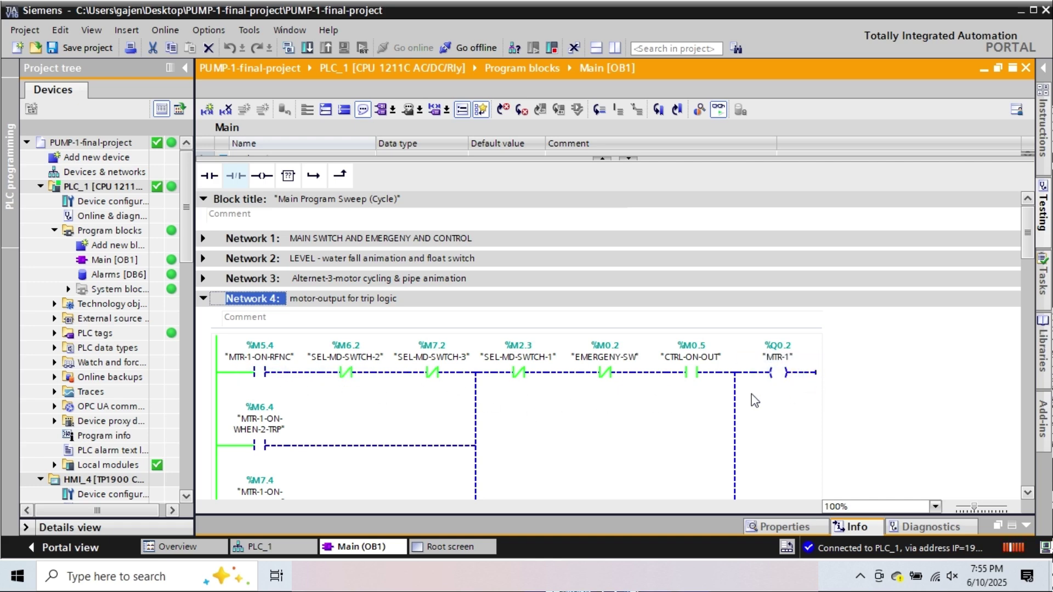
scroll(673, 412, down, 3)
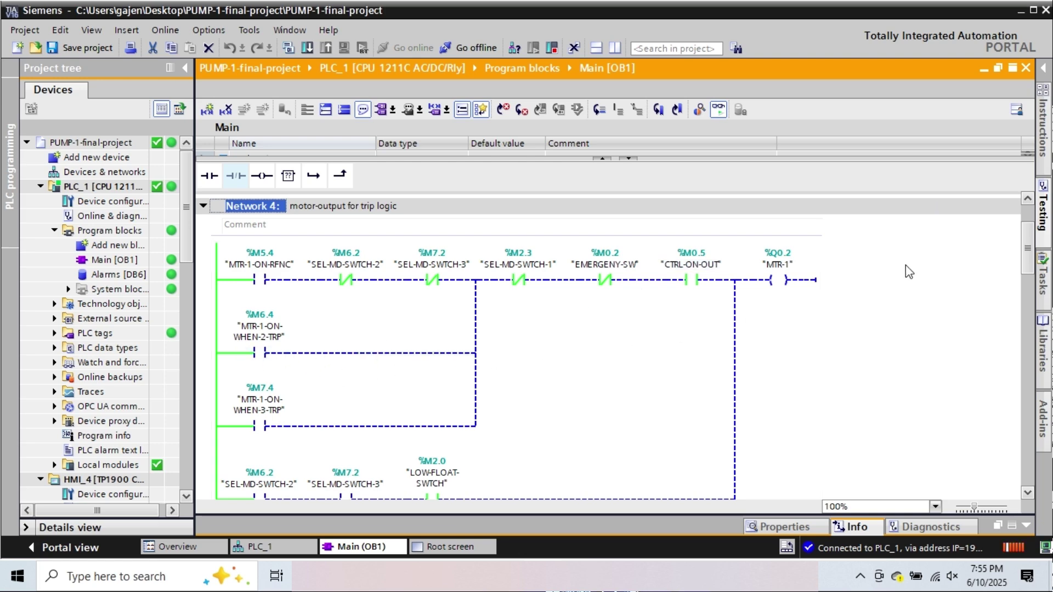
click(334, 394)
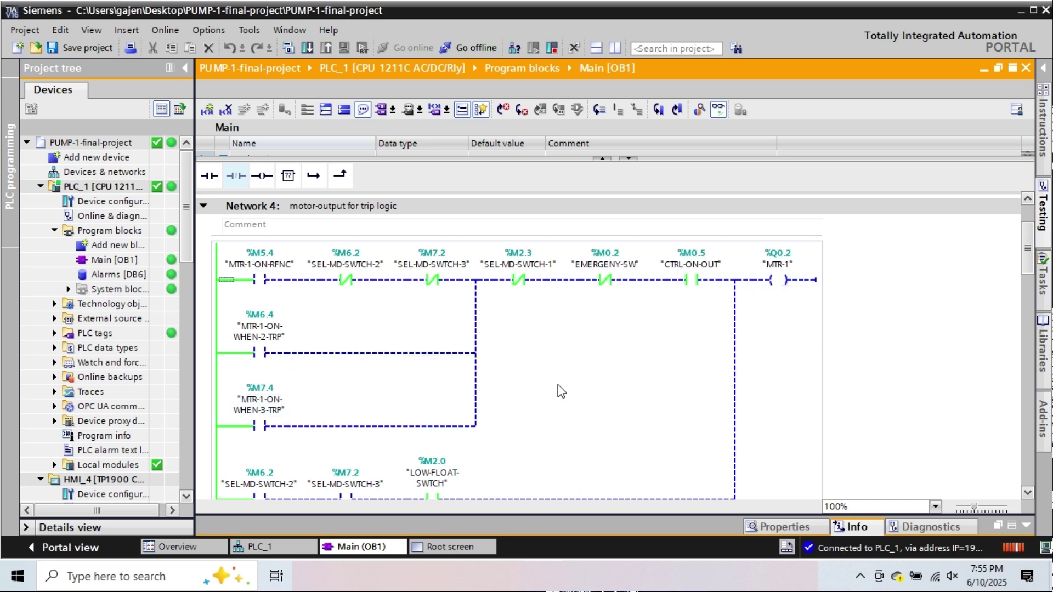
scroll(560, 391, down, 3)
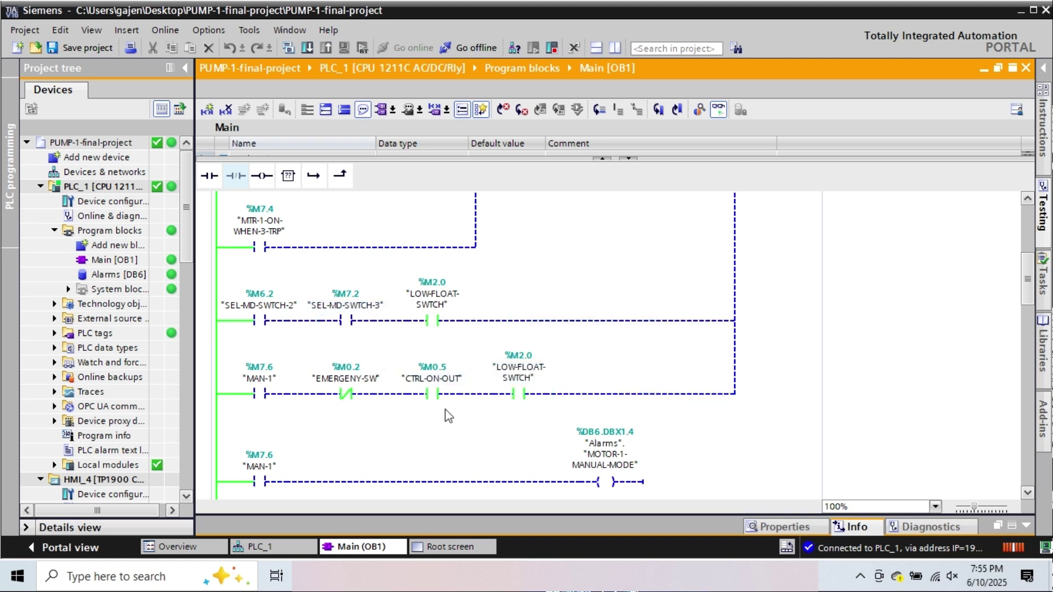
scroll(448, 416, up, 5)
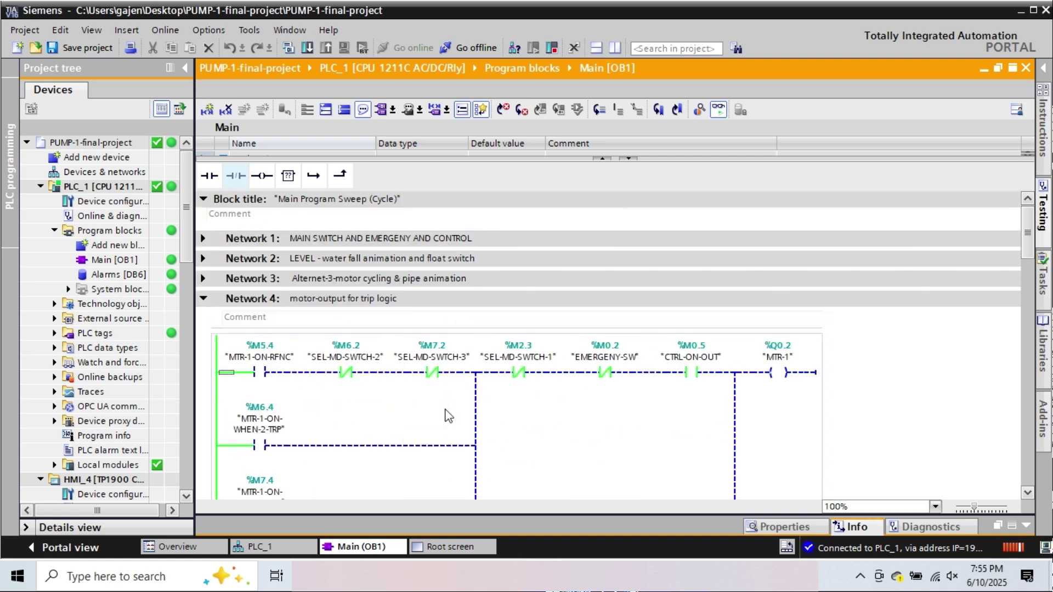
click(201, 298)
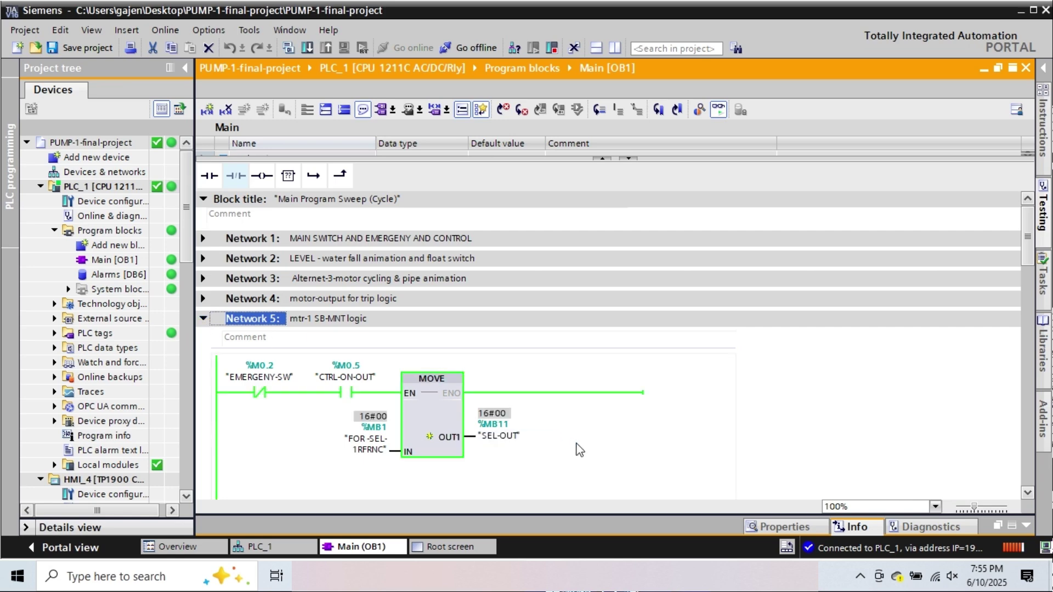
Step: Examine the motor 1 standby, maintenance, trip and counter rungs in Network 5, and collapse the network
scroll(577, 443, down, 5)
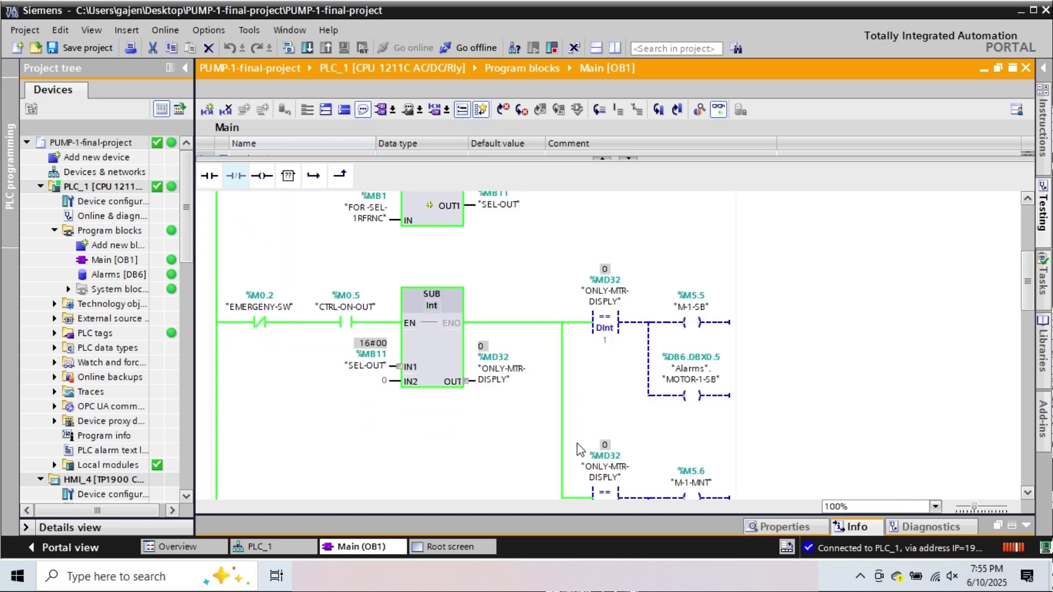
scroll(577, 443, down, 1)
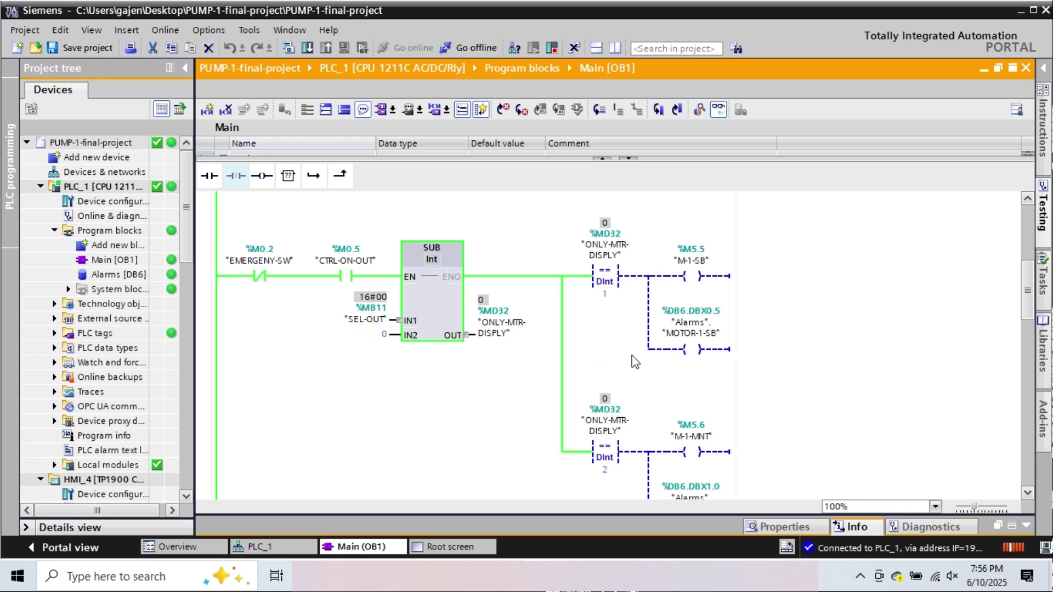
scroll(635, 362, down, 1)
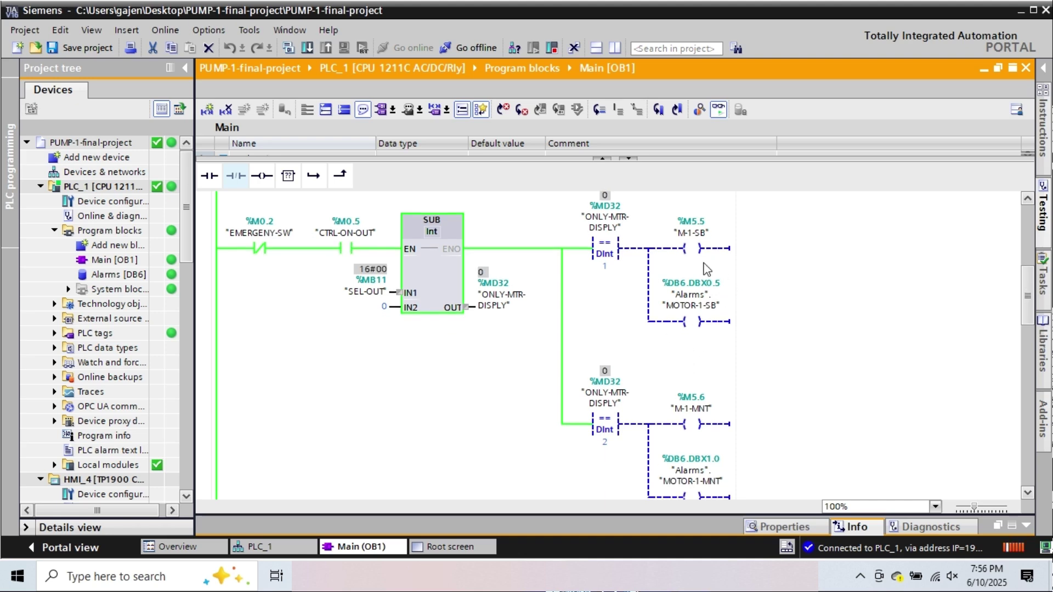
scroll(527, 429, down, 3)
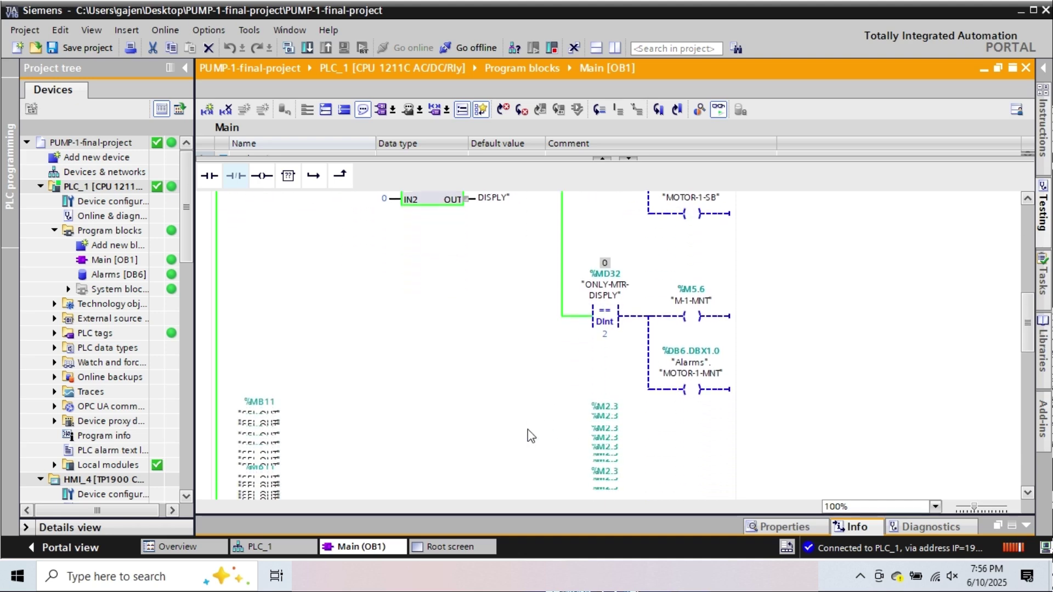
scroll(527, 429, down, 1)
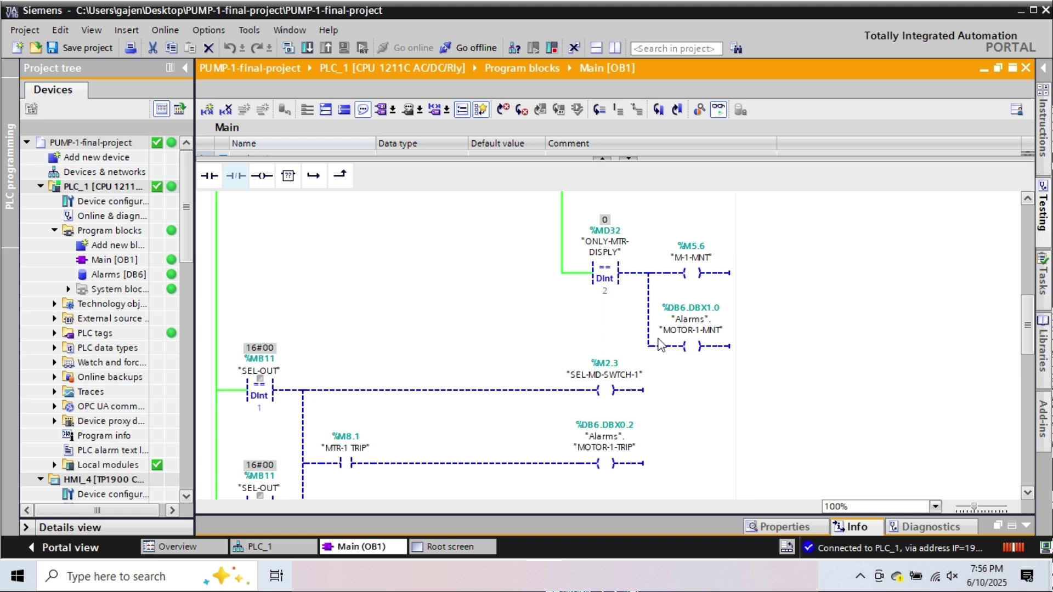
scroll(526, 359, up, 5)
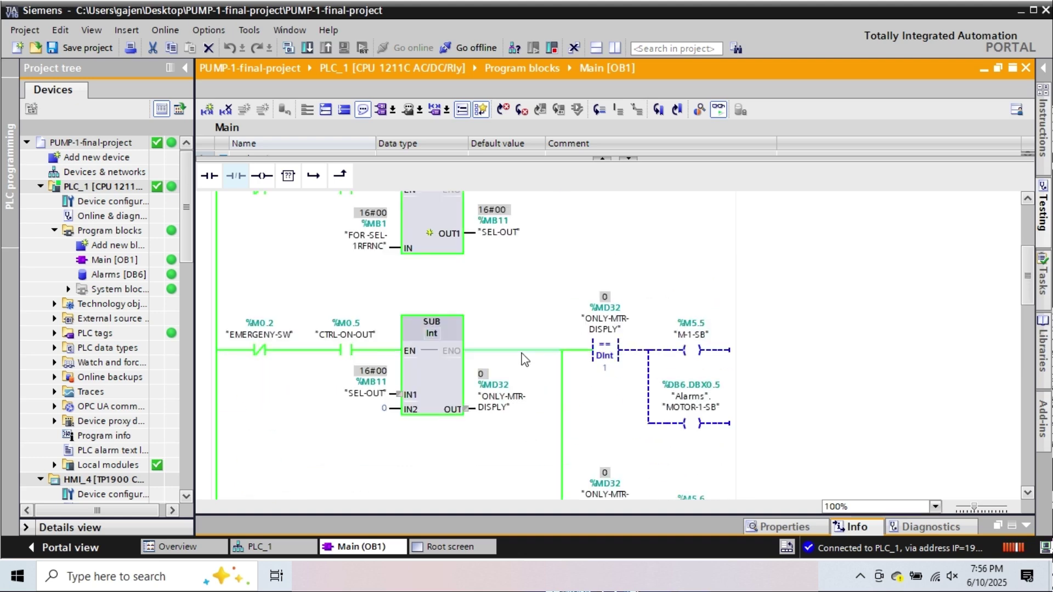
scroll(526, 360, down, 10)
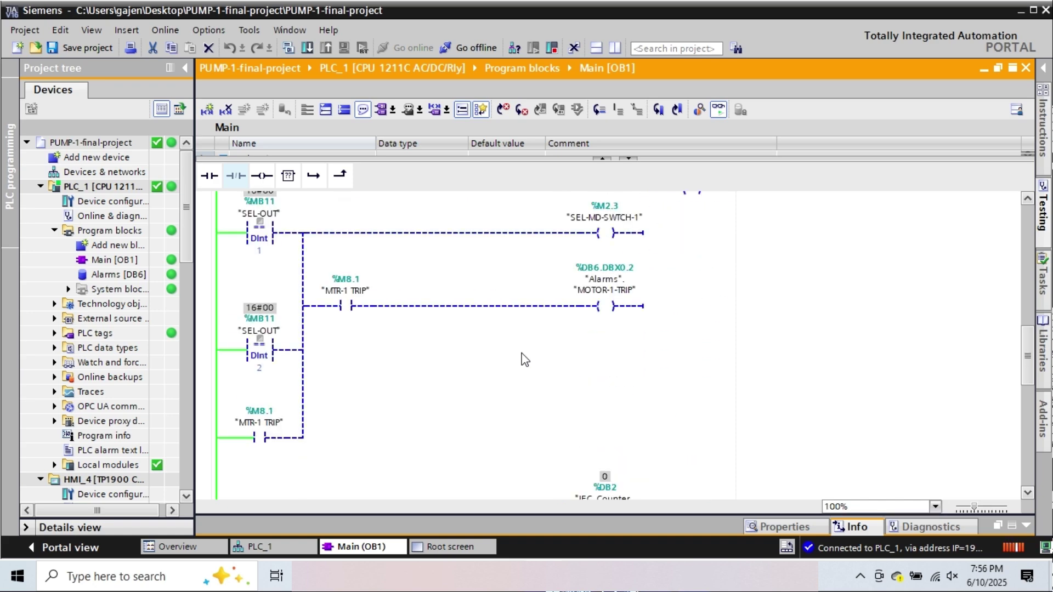
scroll(525, 360, down, 3)
scroll(526, 360, down, 2)
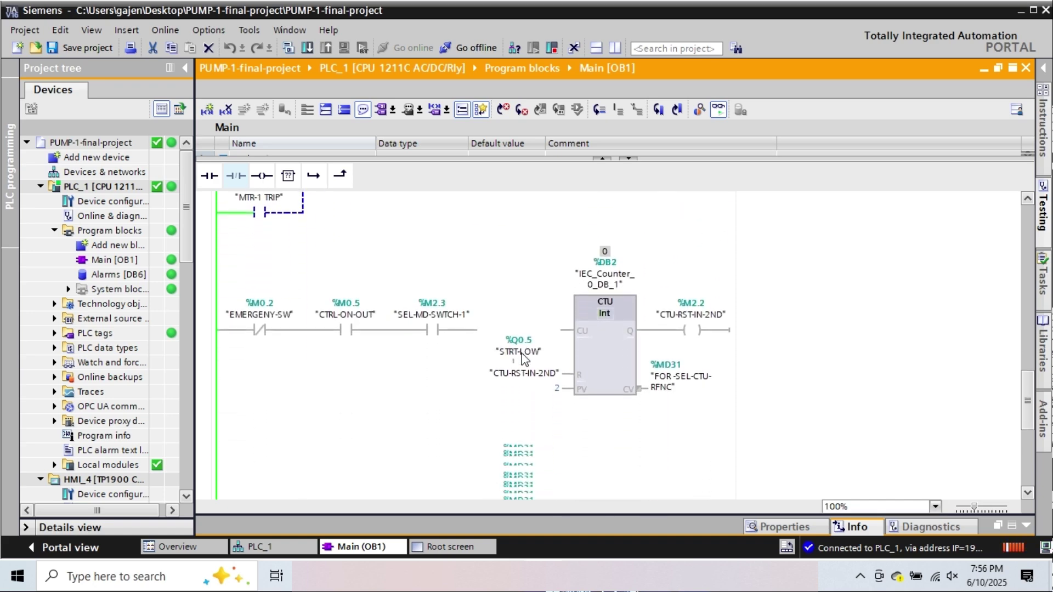
scroll(526, 360, up, 5)
scroll(525, 360, up, 5)
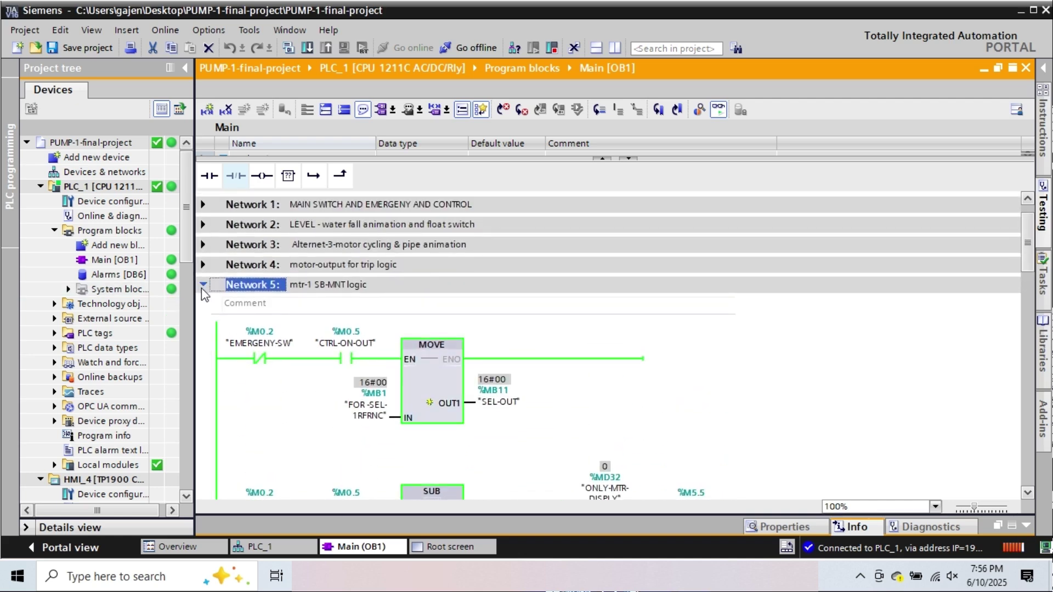
click(202, 287)
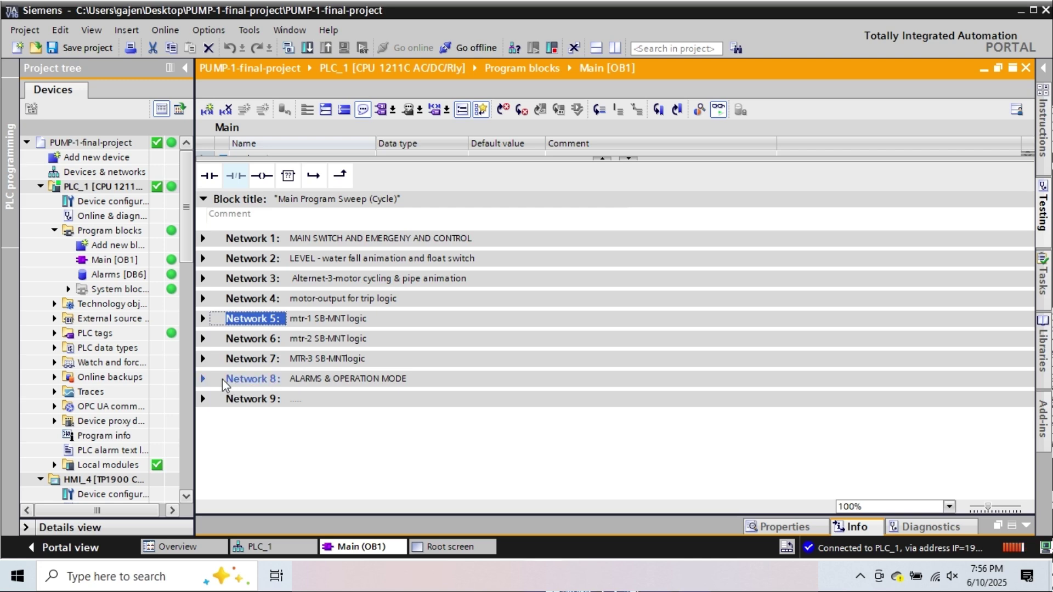
Step: Expand Network 8 and examine its emergency alarm, mode selection MOVE and mode output comparison rungs
click(197, 380)
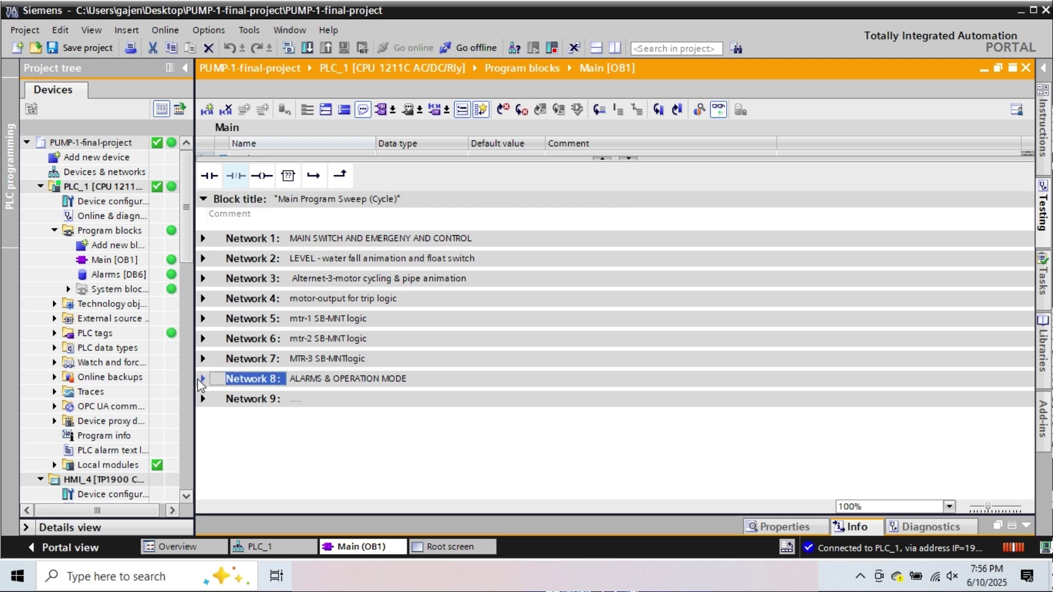
click(203, 379)
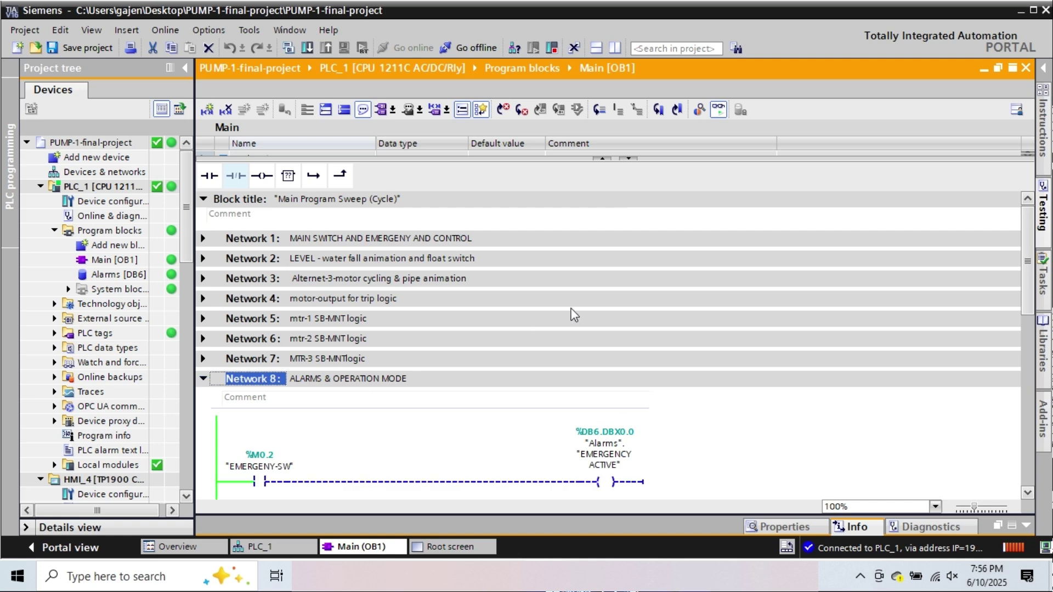
scroll(573, 315, down, 2)
scroll(573, 316, down, 3)
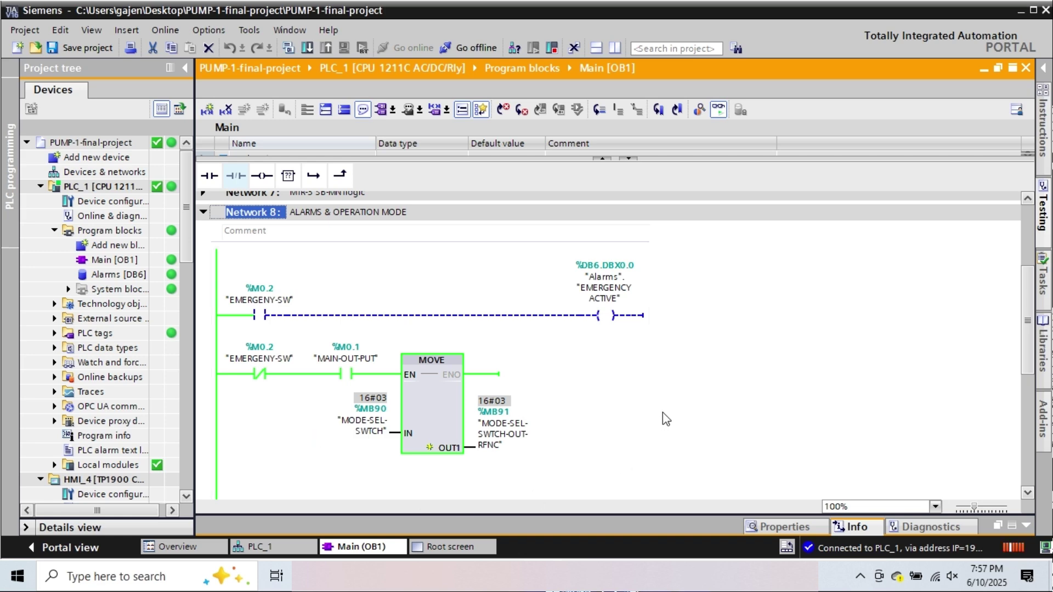
scroll(583, 402, down, 4)
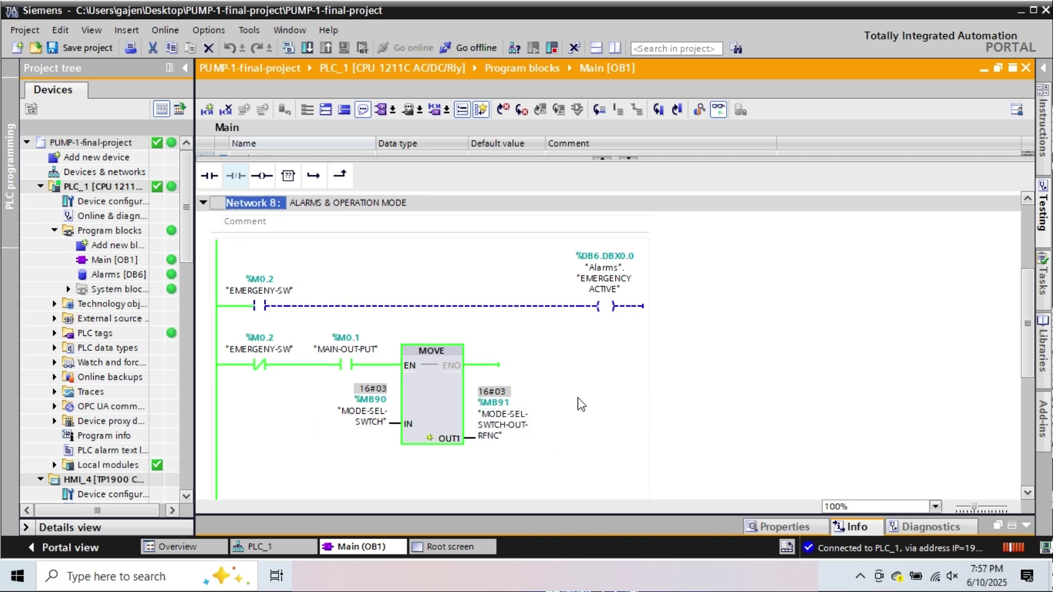
scroll(579, 399, down, 3)
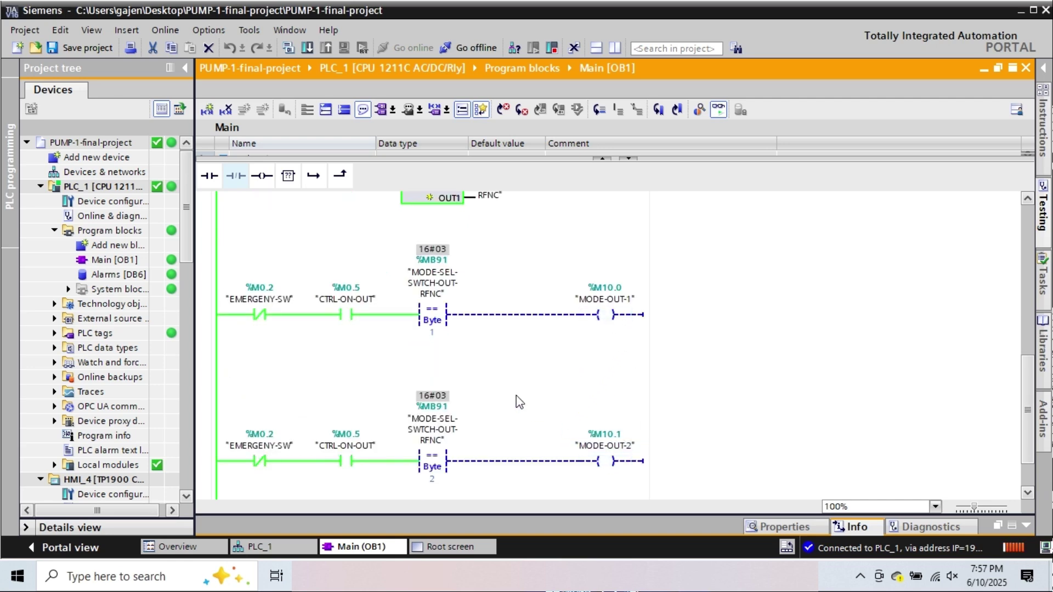
scroll(516, 396, down, 2)
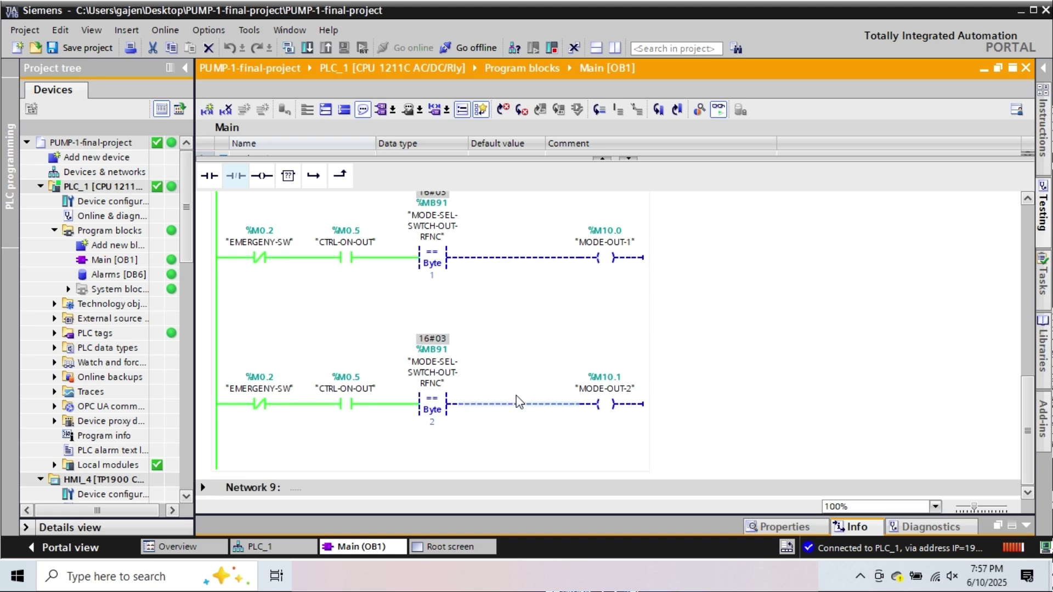